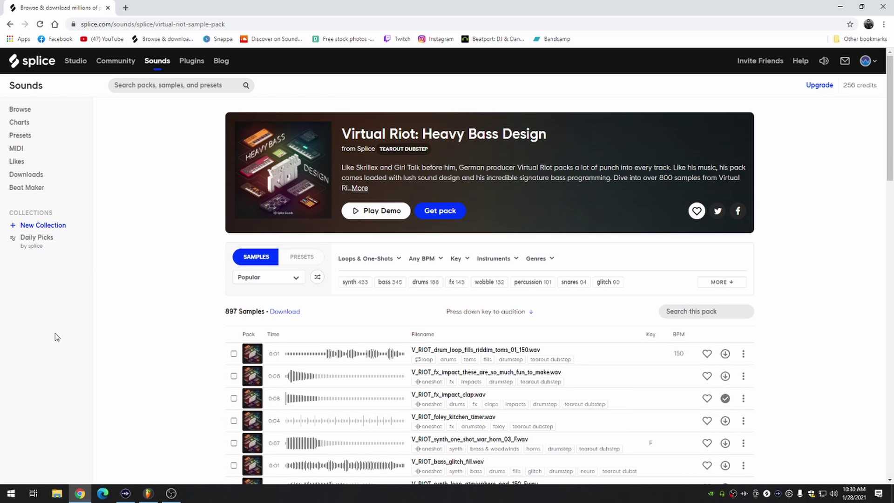
# - Filter the samples of the Virtual Riot: Heavy Bass Design pack by the drums tag
pyautogui.scroll(-2, 136, 296)
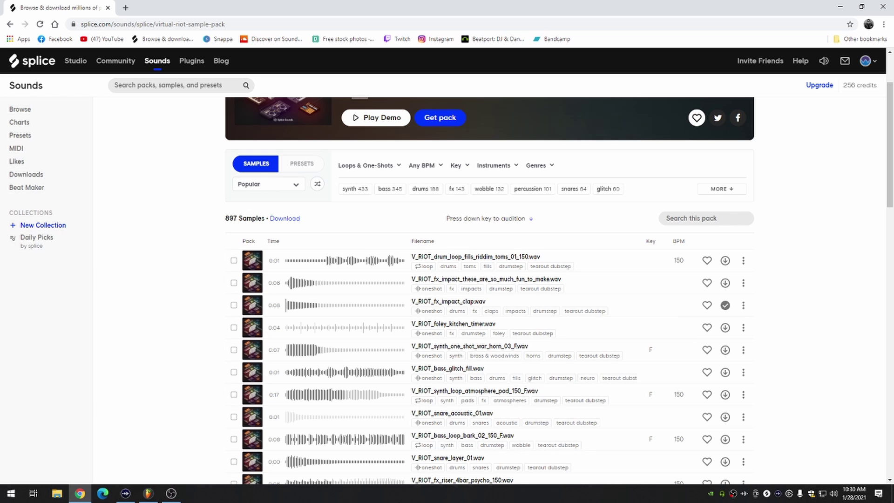
pyautogui.scroll(-1, 102, 394)
pyautogui.scroll(2, 103, 393)
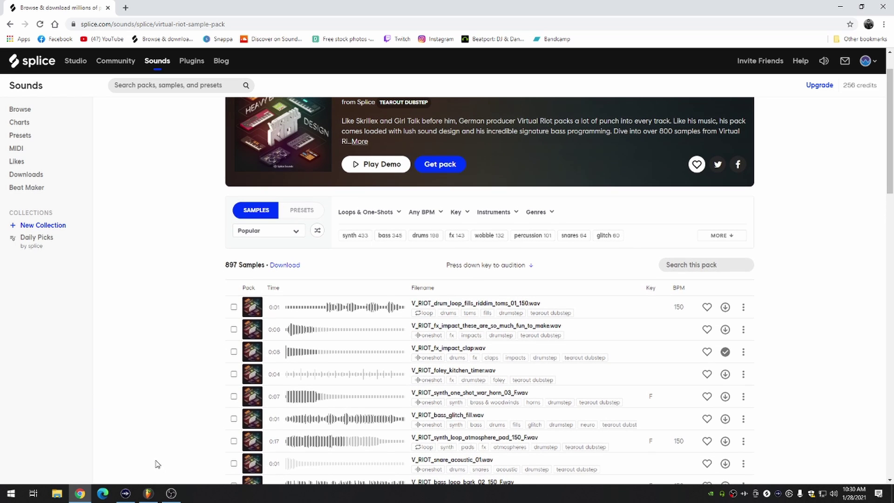
pyautogui.click(426, 235)
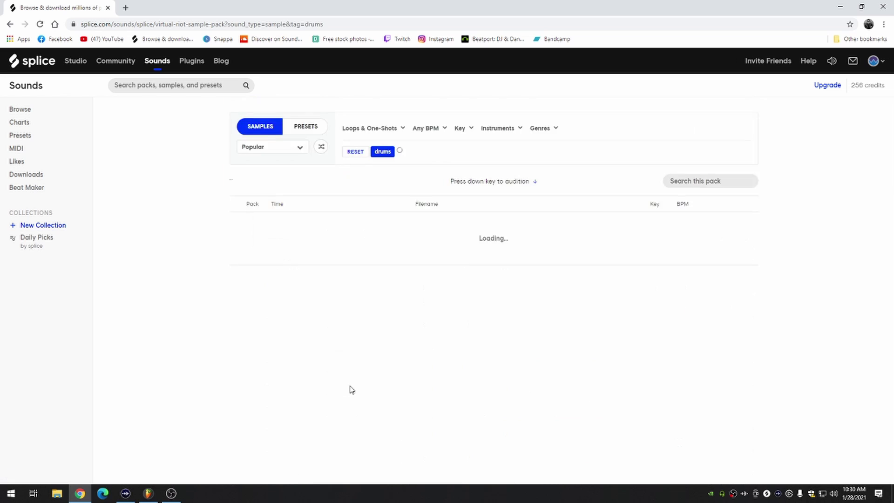
pyautogui.scroll(-1, 164, 332)
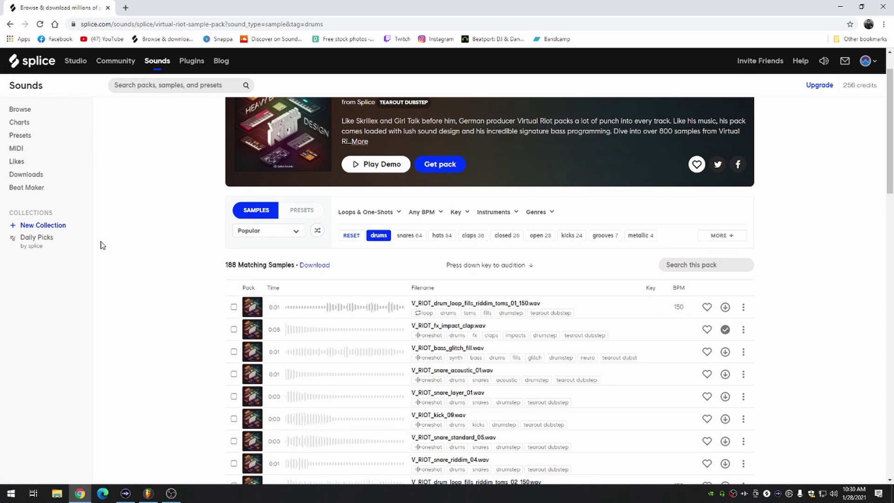
# - Audition the first drum samples, from V_RIOT_drum_loop_fills_riddim_toms_01_150.wav down to V_RIOT_snare_acoustic_01.wav
pyautogui.click(275, 330)
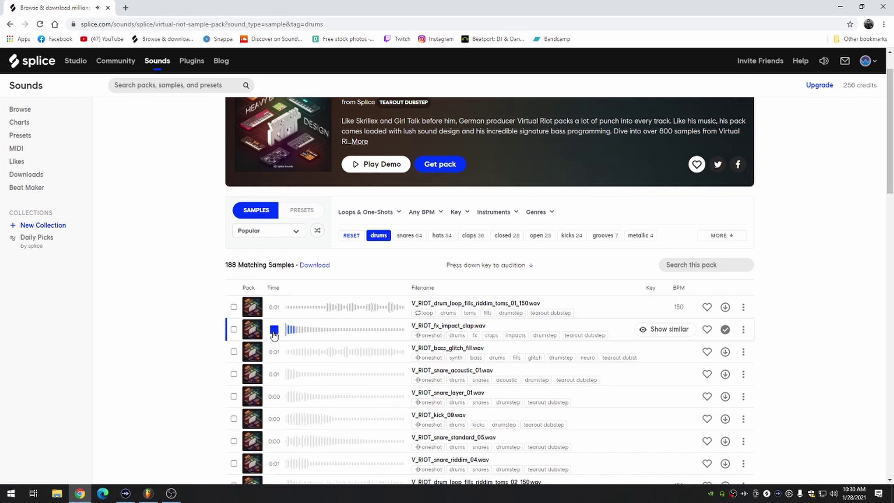
pyautogui.click(275, 307)
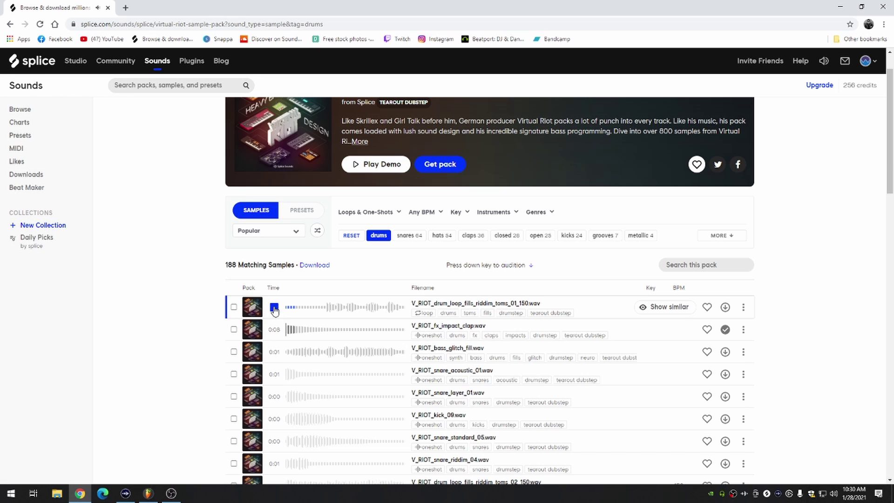
pyautogui.click(275, 352)
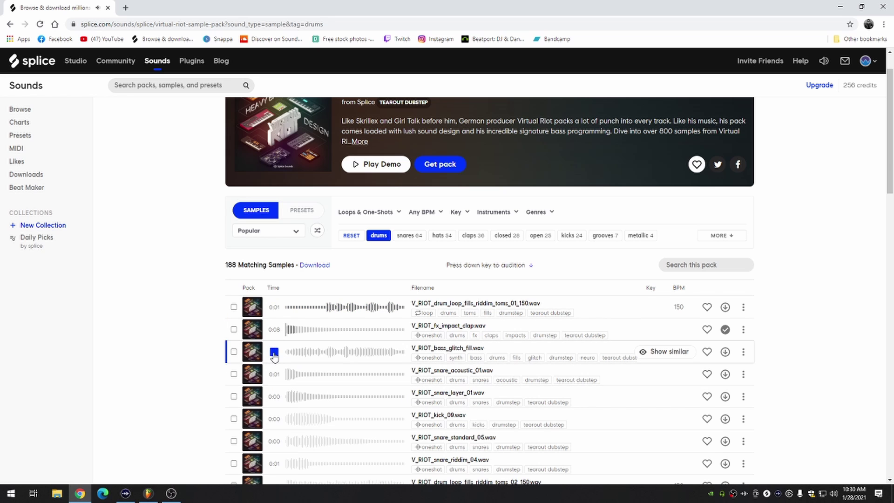
pyautogui.scroll(-1, 277, 345)
pyautogui.click(275, 329)
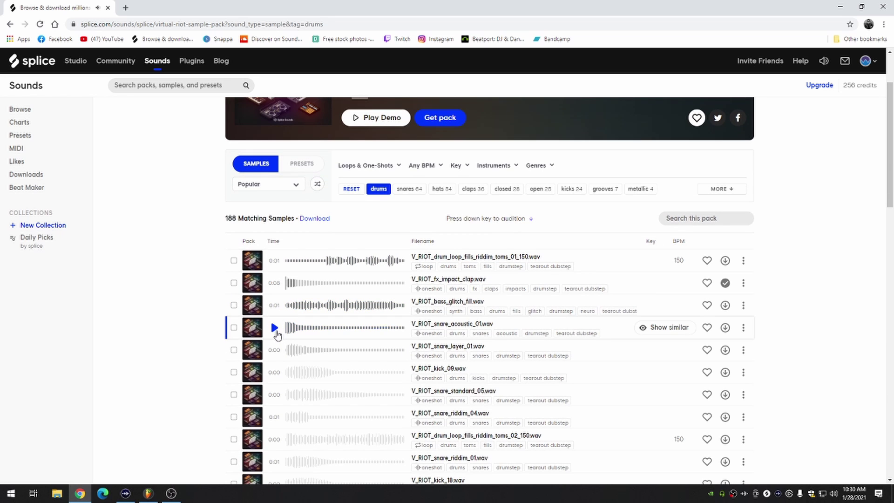
# - Narrow the drum samples to the kicks tag and audition the kicks from V_RIOT_kick_09.wav downward
pyautogui.click(571, 189)
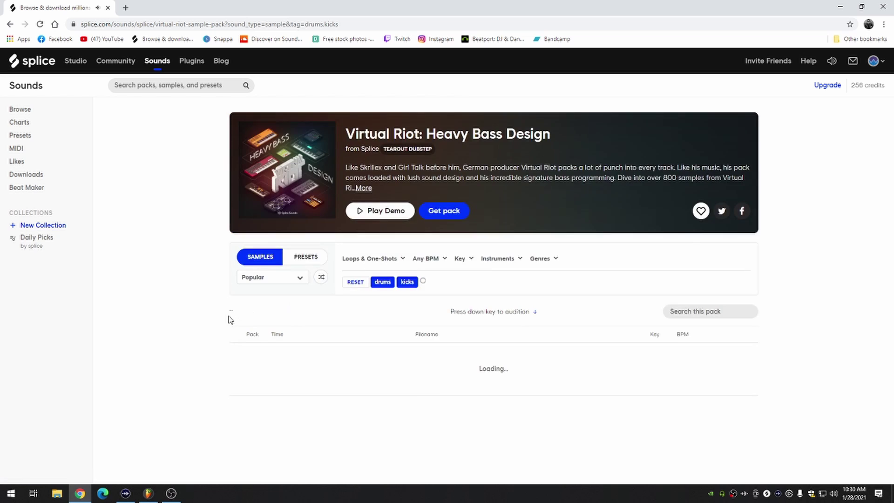
pyautogui.scroll(-1, 228, 320)
pyautogui.click(275, 307)
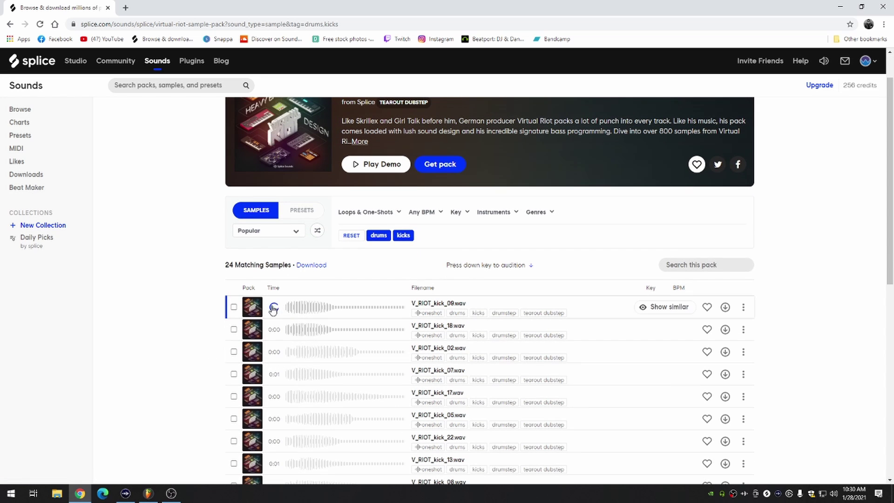
pyautogui.click(275, 329)
pyautogui.click(275, 351)
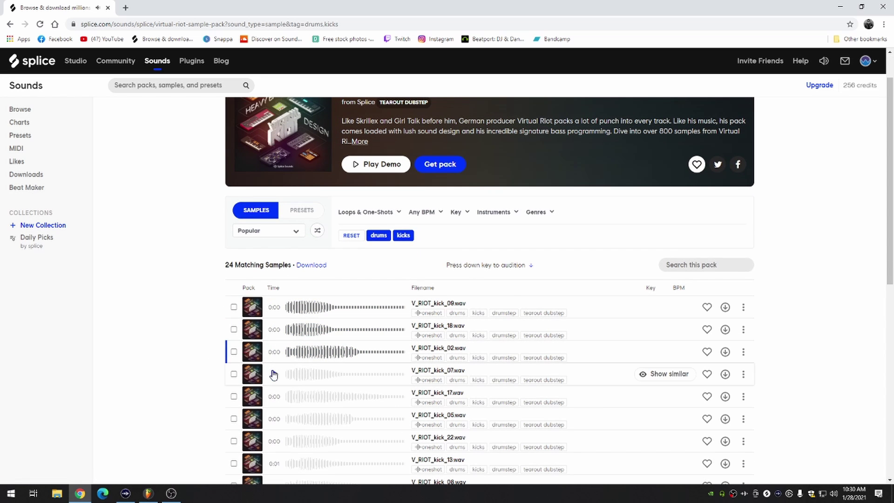
pyautogui.click(274, 374)
pyautogui.scroll(-8, 274, 374)
pyautogui.click(275, 343)
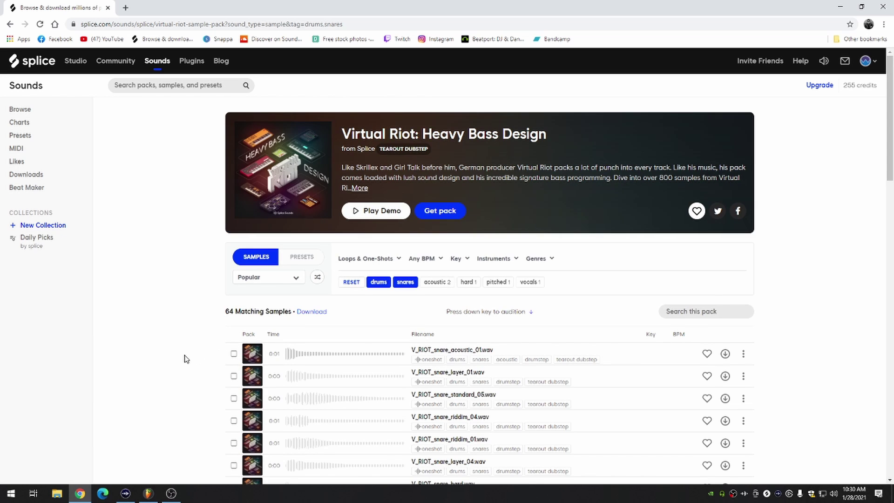
# - Audition the snare samples from V_RIOT_snare_acoustic_01.wav downward and download V_RIOT_snare_hard.wav
pyautogui.scroll(-1, 185, 359)
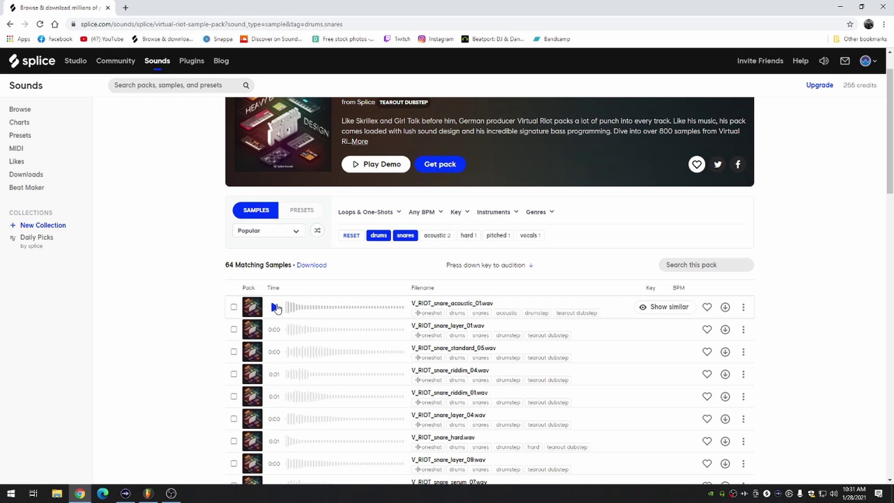
pyautogui.click(276, 307)
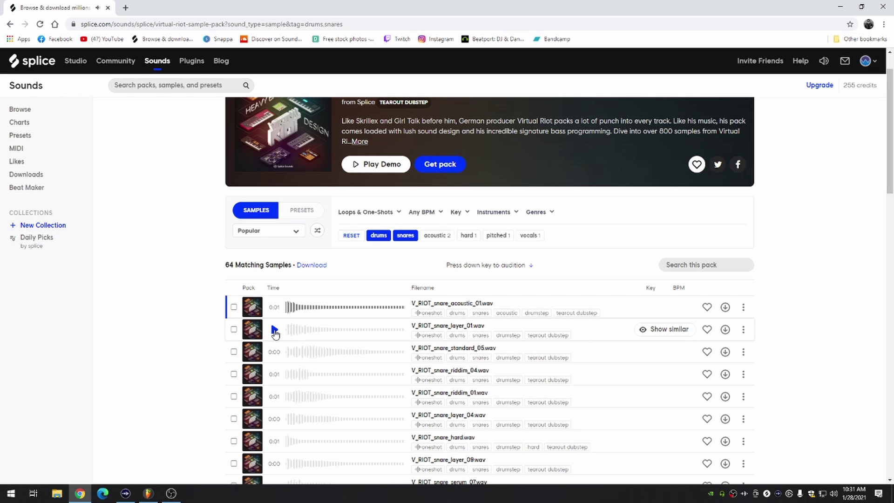
pyautogui.click(275, 330)
pyautogui.scroll(-2, 274, 340)
pyautogui.click(273, 348)
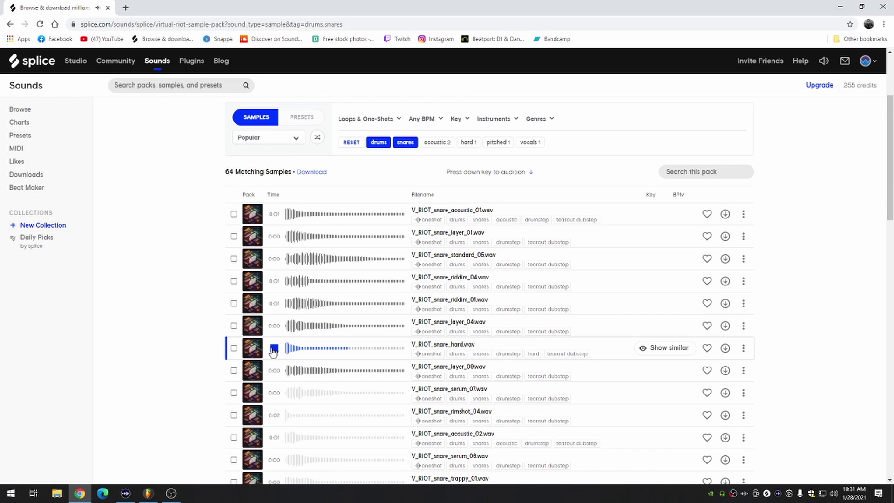
pyautogui.click(725, 349)
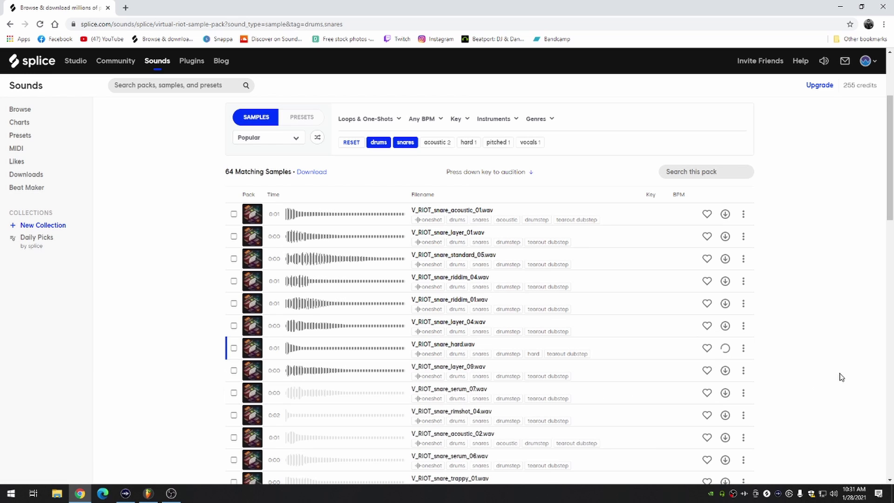
# - Audition the snare samples from V_RIOT_snare_layer_09.wav to V_RIOT_snare_trappy_01.wav, replaying V_RIOT_snare_serum_06.wav
pyautogui.click(275, 371)
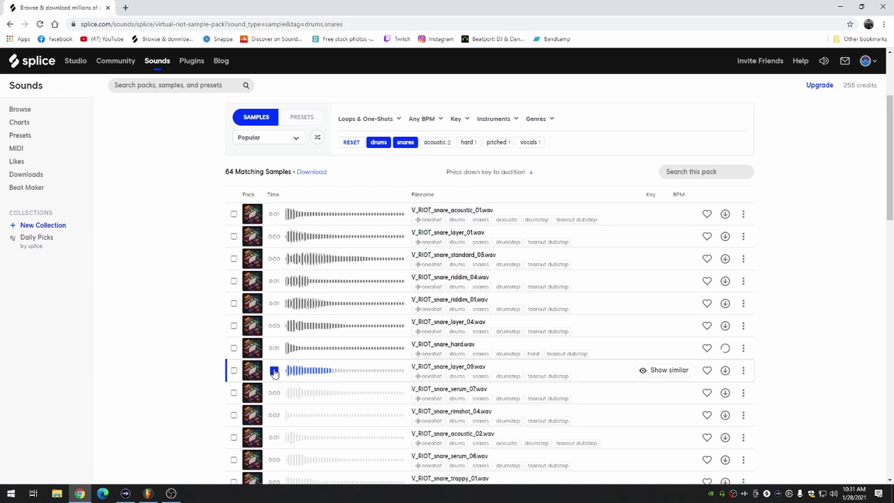
pyautogui.scroll(-1, 274, 373)
pyautogui.click(273, 347)
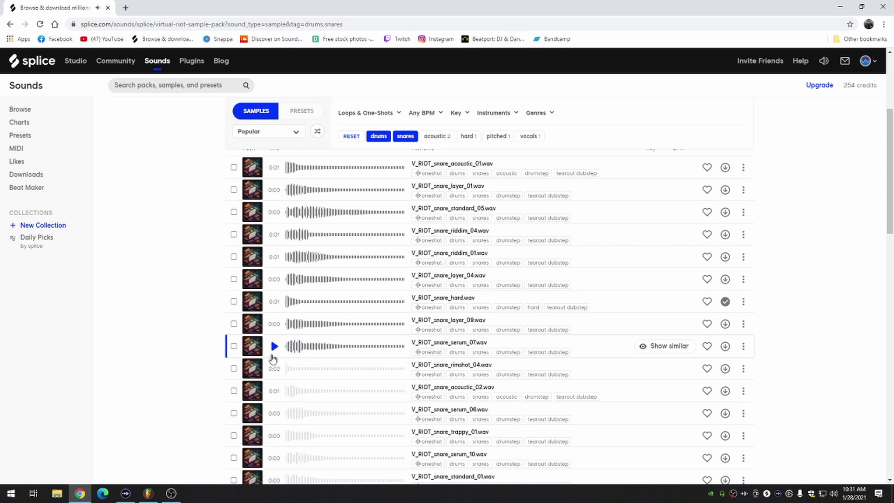
pyautogui.click(275, 369)
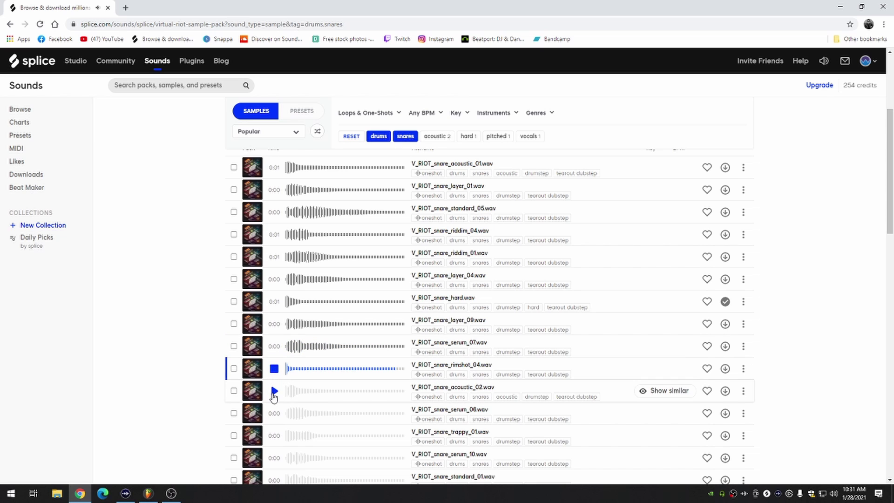
pyautogui.click(275, 392)
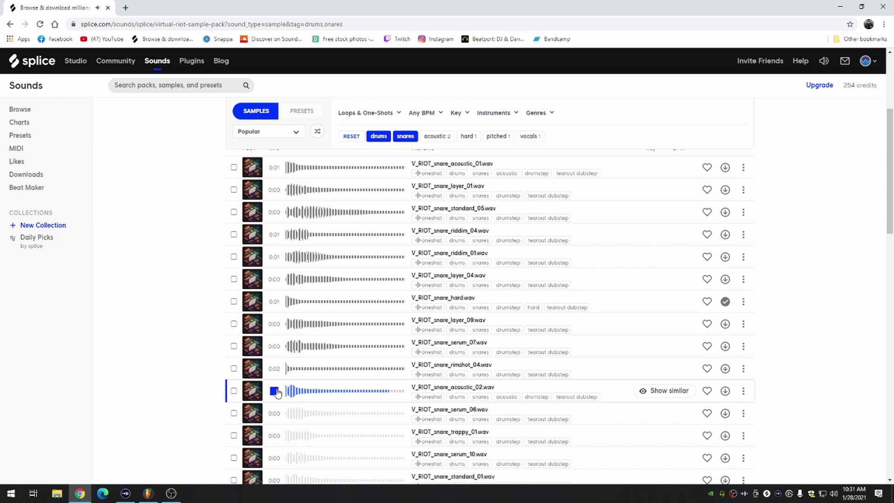
pyautogui.click(274, 413)
pyautogui.scroll(-1, 276, 396)
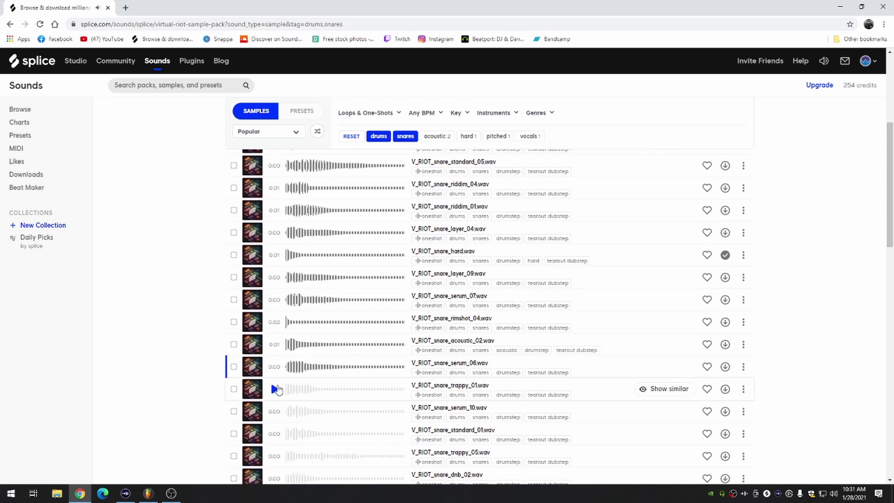
pyautogui.click(274, 367)
pyautogui.press('Down')
pyautogui.click(274, 366)
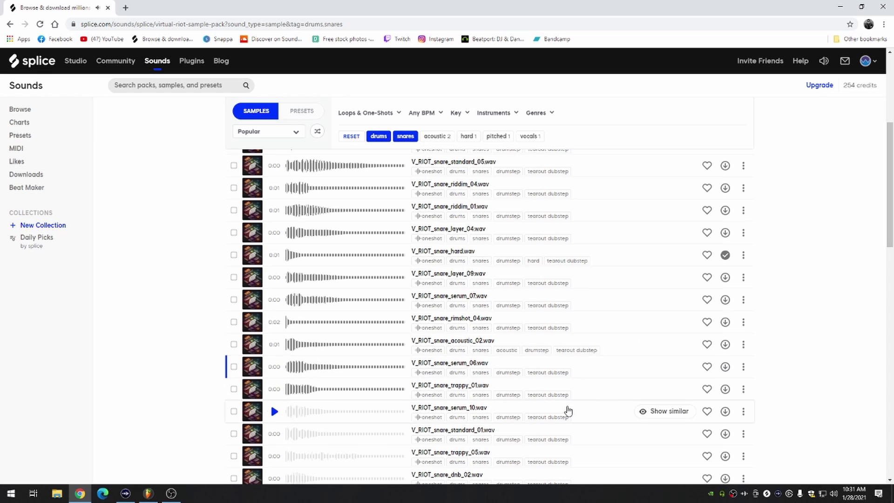
# - Replace the snares tag filter with the closed tag, keeping the drums tag
pyautogui.scroll(4, 556, 406)
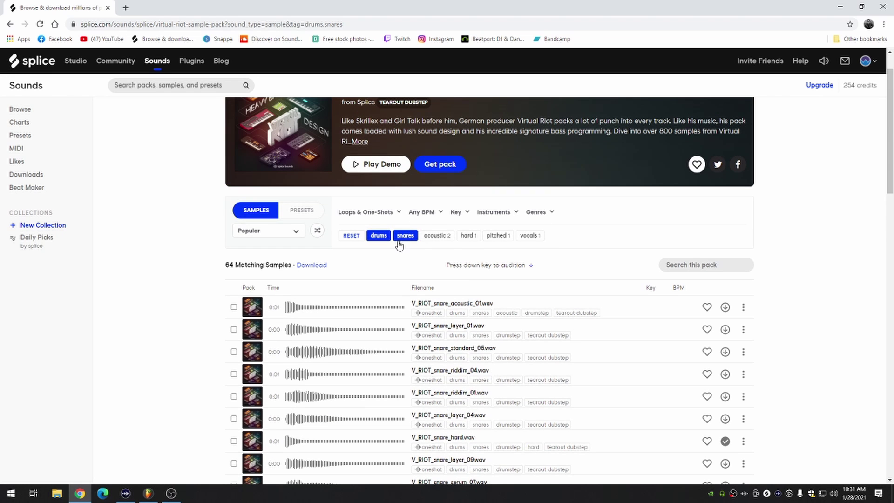
pyautogui.click(404, 236)
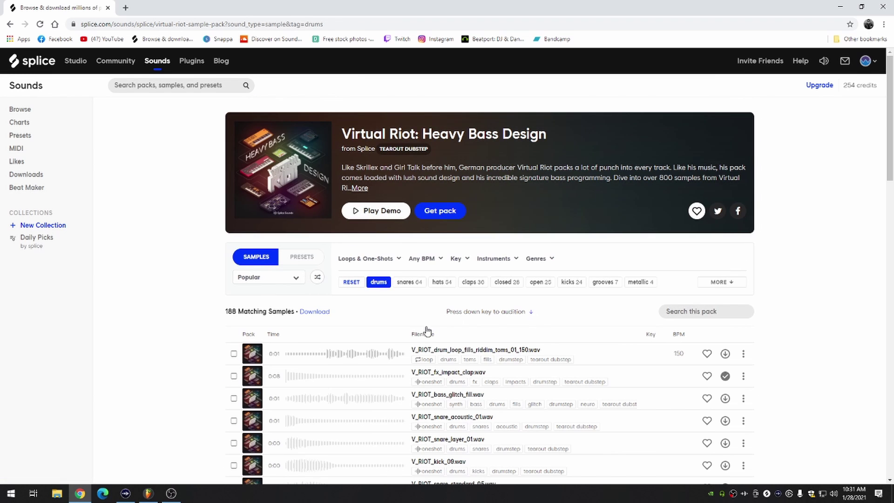
pyautogui.click(504, 282)
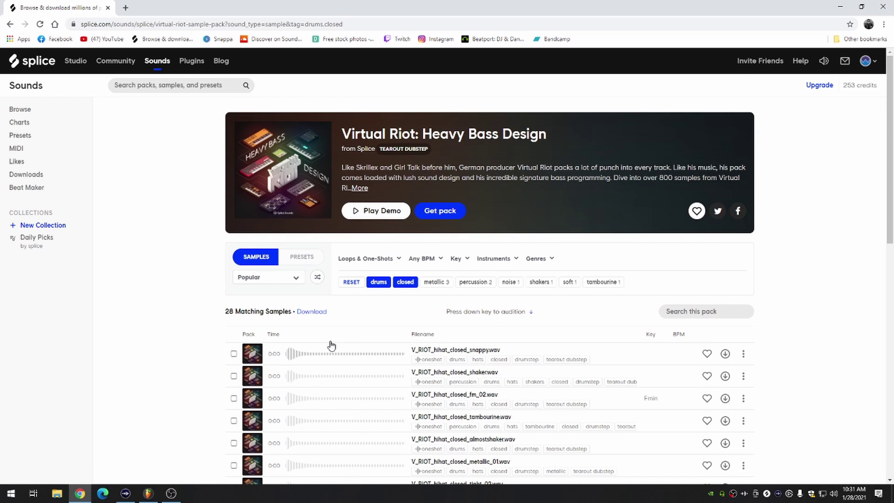
# - Audition the closed hi-hat samples down the list and download V_RIOT_hihat_closed_odd.wav
pyautogui.press('Down')
pyautogui.press('Down')
pyautogui.press('Down')
pyautogui.press('Down')
pyautogui.press('Down')
pyautogui.press('Down')
pyautogui.press('Down')
pyautogui.press('Down')
pyautogui.press('Down')
pyautogui.press('Down')
pyautogui.press('Down')
pyautogui.press('Down')
pyautogui.press('Down')
pyautogui.press('Down')
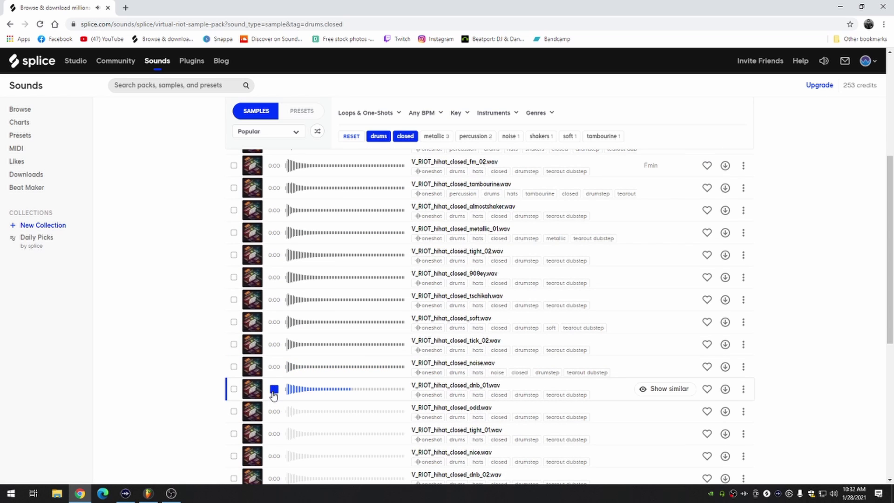
pyautogui.click(275, 411)
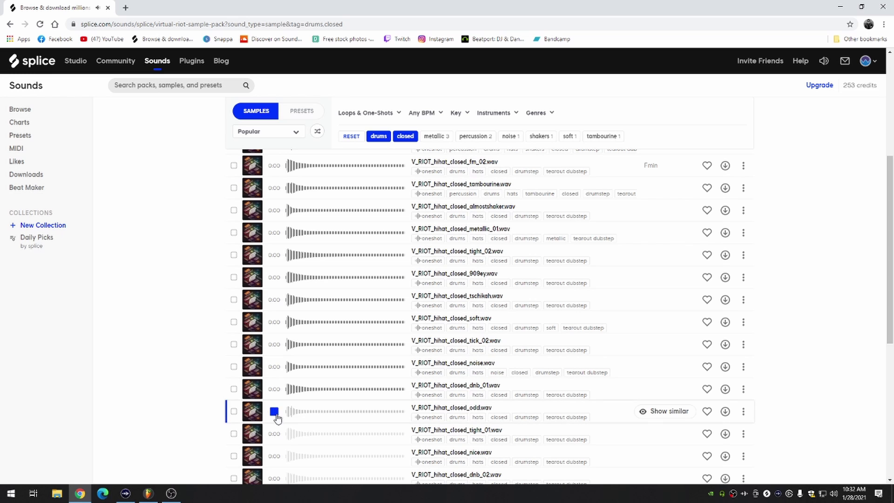
pyautogui.click(726, 412)
# - Replace the closed tag filter with the open tag, keeping the drums tag
pyautogui.scroll(5, 419, 406)
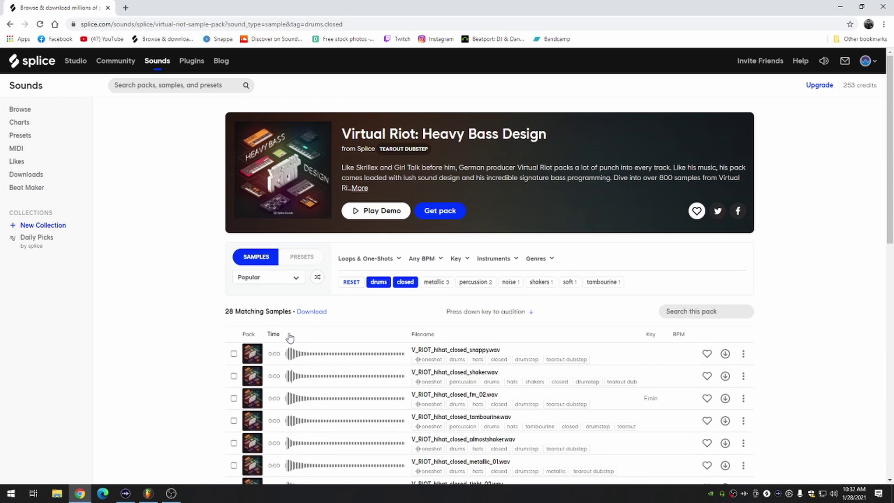
pyautogui.click(405, 283)
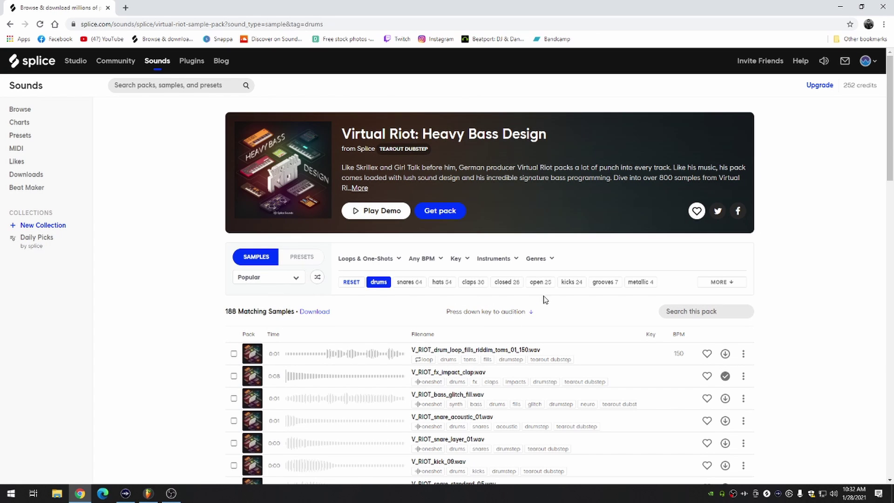
pyautogui.click(540, 282)
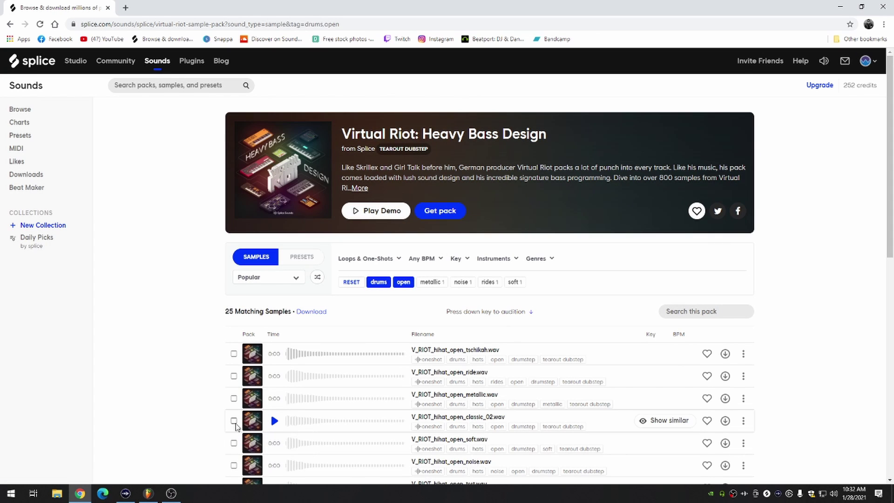
# - Audition the open hi-hat samples from V_RIOT_hihat_open_tschikah.wav downward and download V_RIOT_hihat_open_familiar_02.wav
pyautogui.click(274, 354)
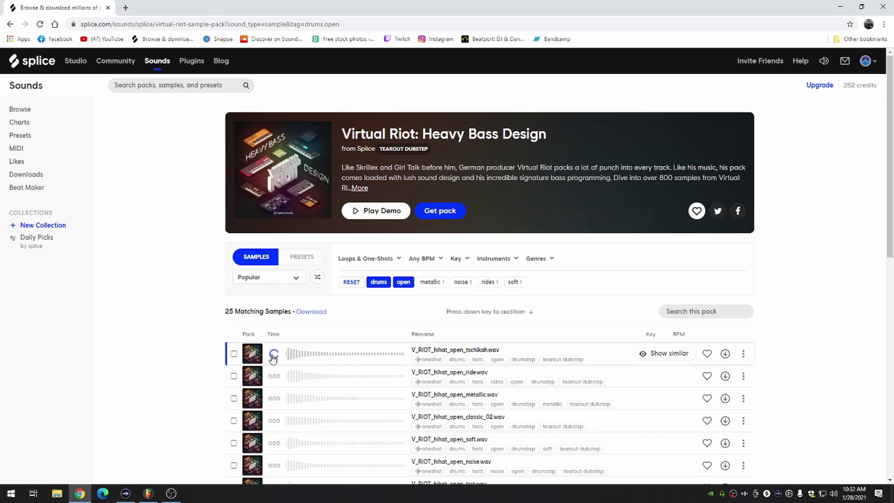
pyautogui.scroll(-8, 274, 378)
pyautogui.click(275, 381)
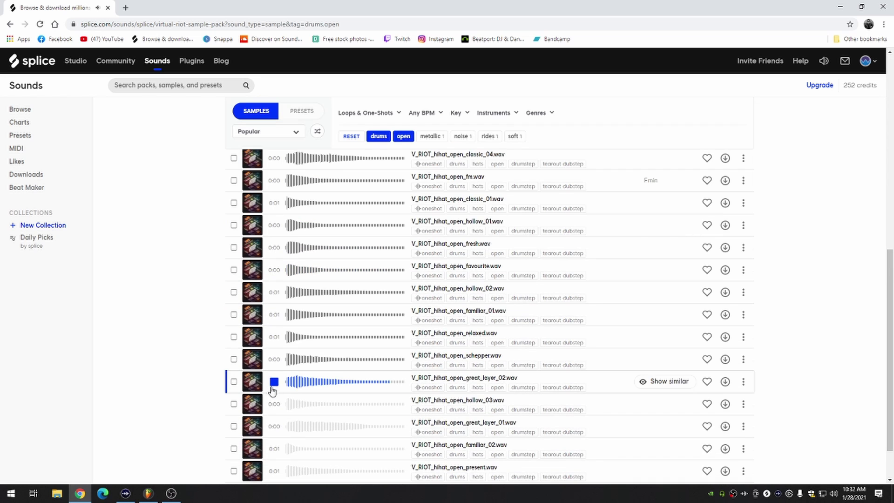
pyautogui.click(274, 405)
pyautogui.click(273, 426)
pyautogui.scroll(-2, 274, 448)
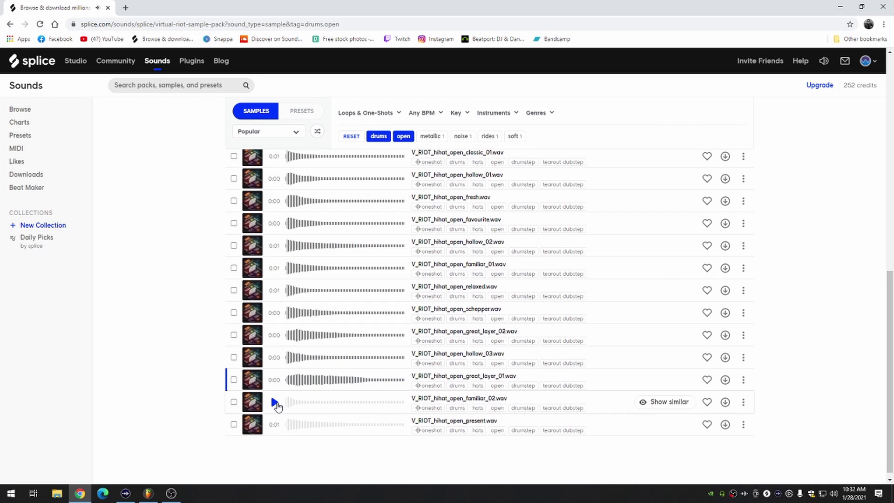
pyautogui.click(275, 403)
pyautogui.click(725, 402)
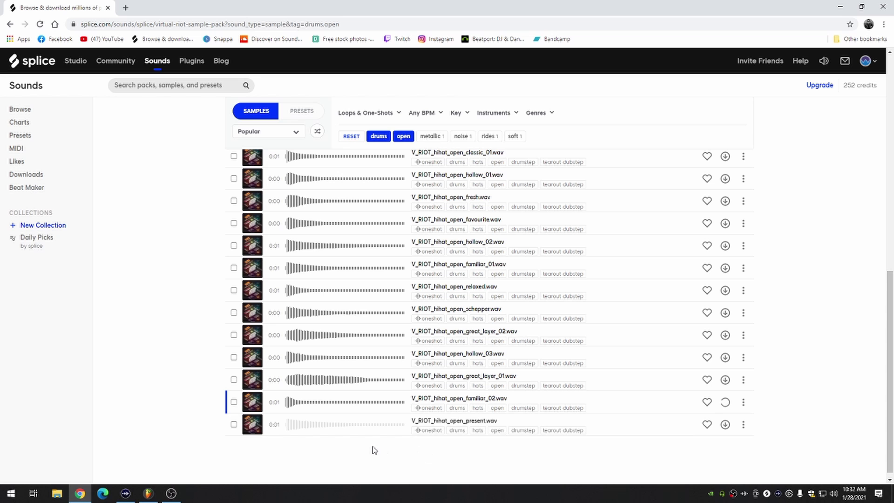
pyautogui.scroll(10, 370, 444)
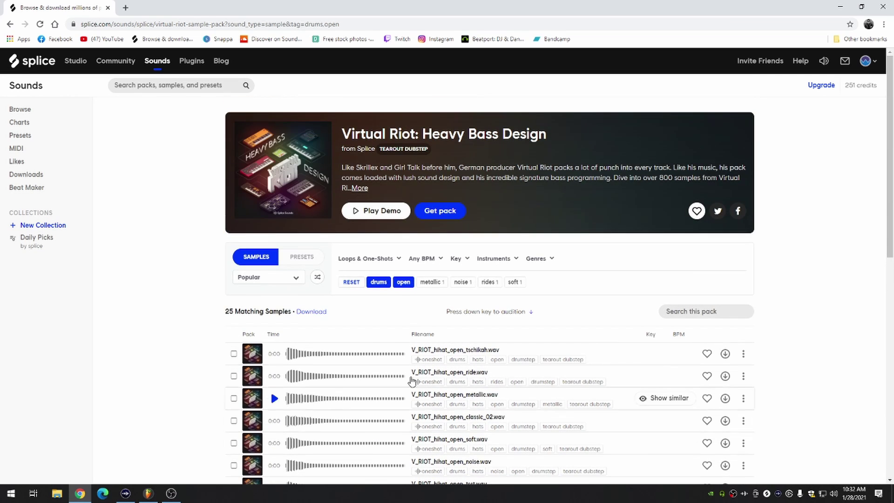
# - Clear the open and drums tag filters, and filter the pack to one-shots with the bass tag
pyautogui.click(403, 282)
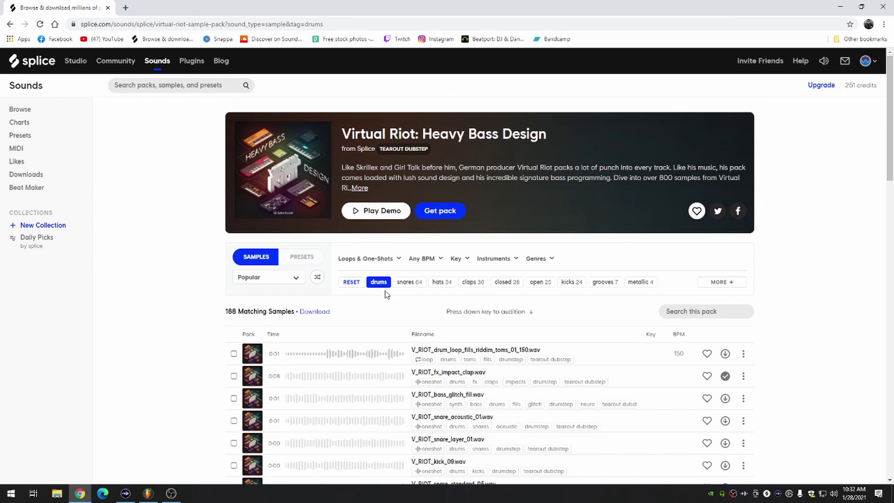
pyautogui.click(379, 283)
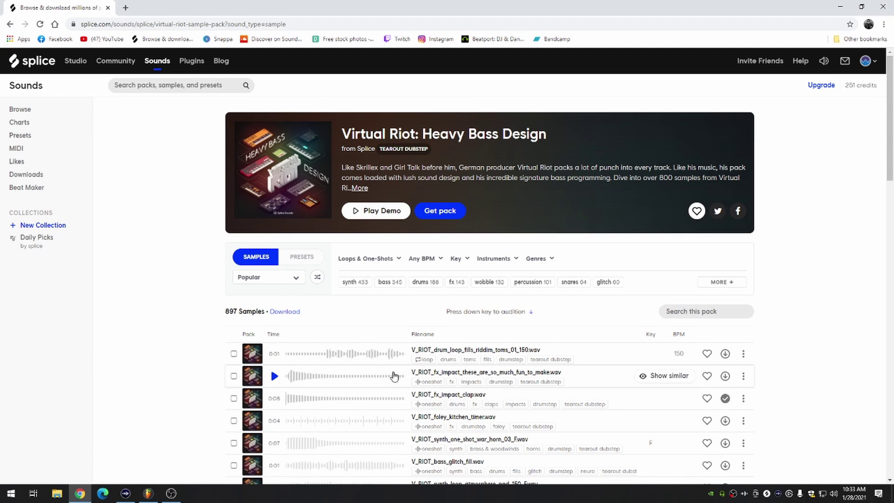
pyautogui.click(390, 282)
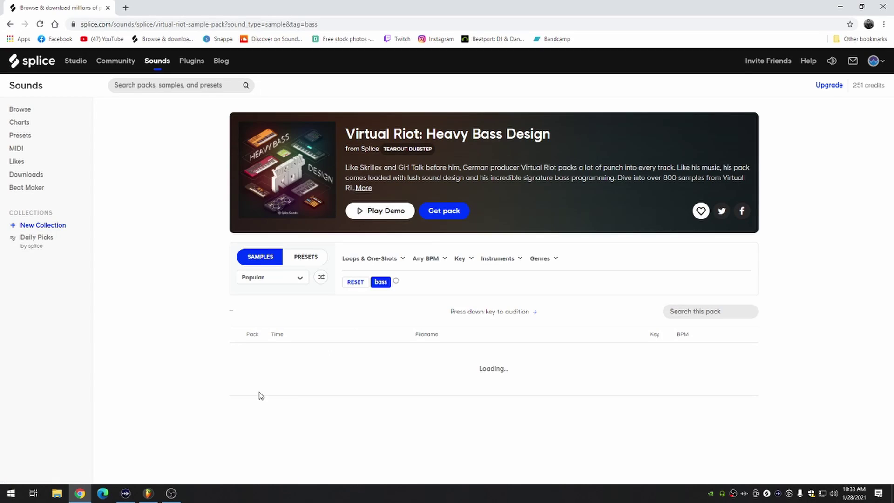
pyautogui.click(386, 261)
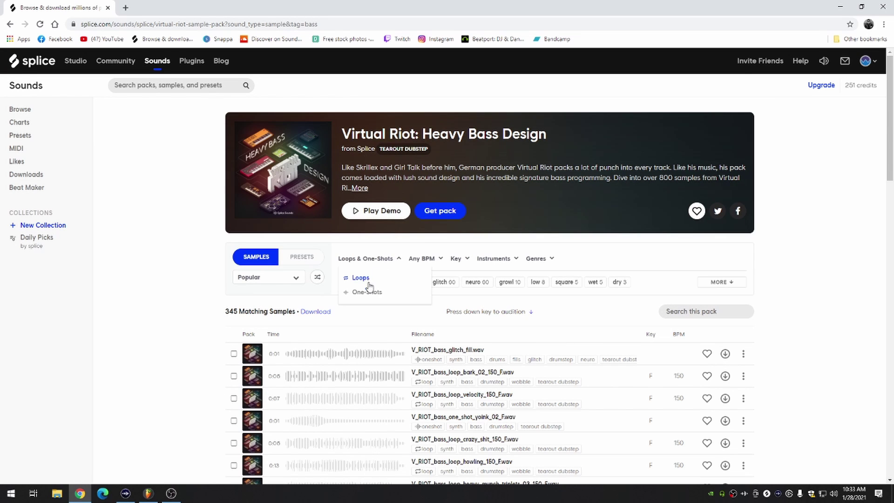
pyautogui.click(365, 292)
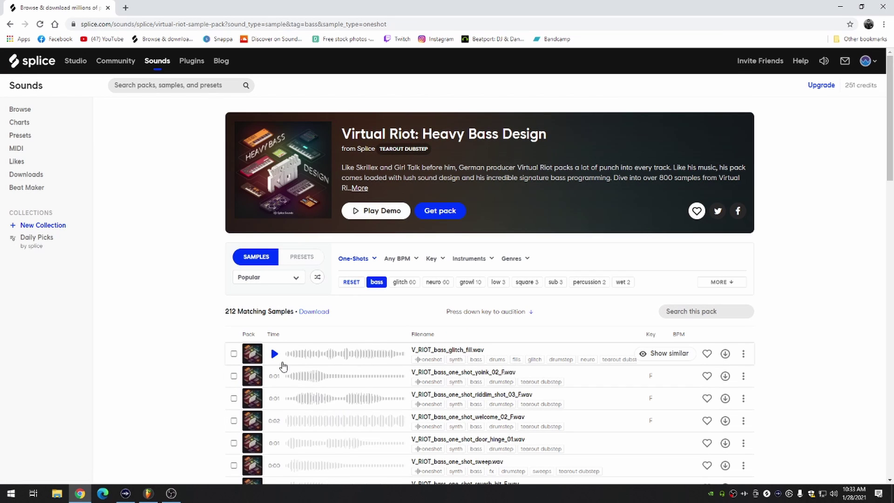
# - Audition V_RIOT_bass_one_shot_yoink_02_F.wav and V_RIOT_bass_one_shot_riddim_shot_03_F.wav
pyautogui.click(274, 376)
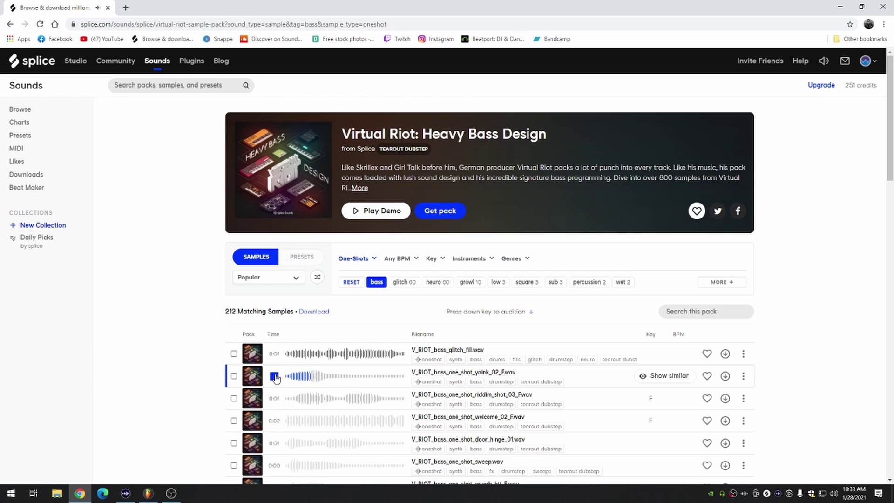
pyautogui.scroll(-1, 278, 376)
pyautogui.press('Down')
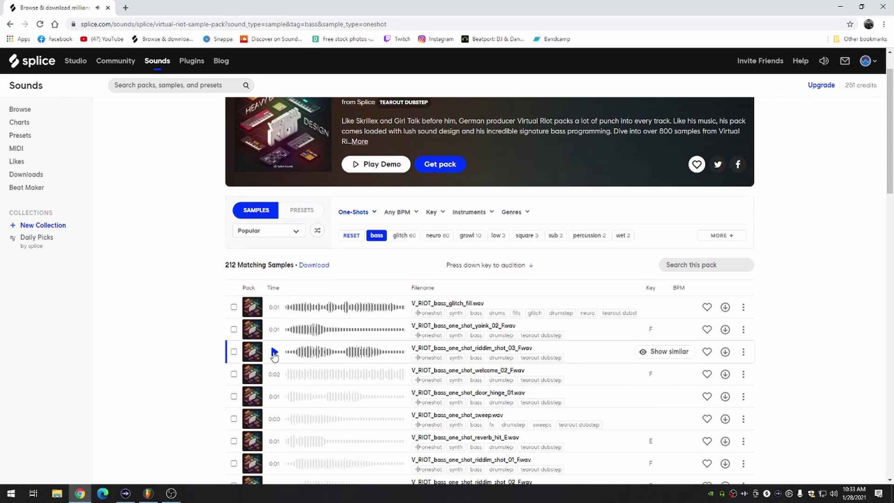
pyautogui.click(275, 352)
pyautogui.click(274, 352)
pyautogui.click(274, 352)
# - Audition the bass one-shots from V_RIOT_bass_one_shot_welcome_02_F.wav downward and download V_RIOT_bass_one_shot_reverb_hit_E.wav and V_RIOT_bass_one_shot_riddim_shot_03_F.wav
pyautogui.click(274, 375)
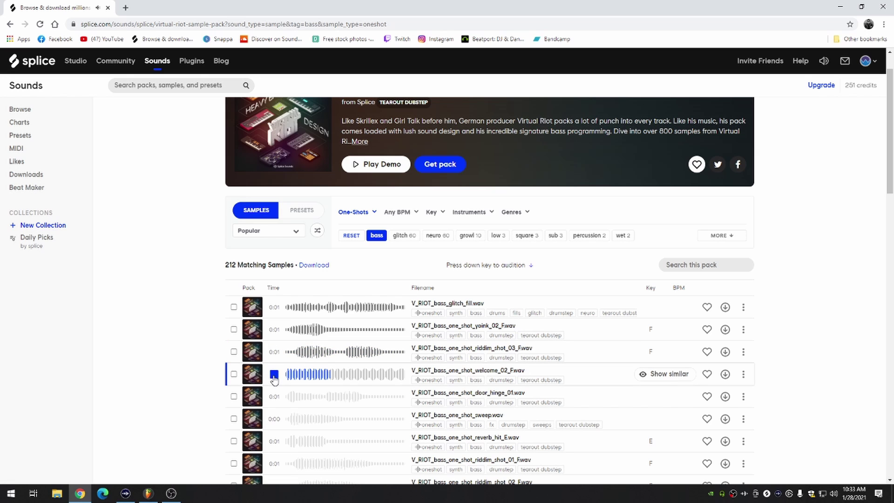
pyautogui.click(275, 398)
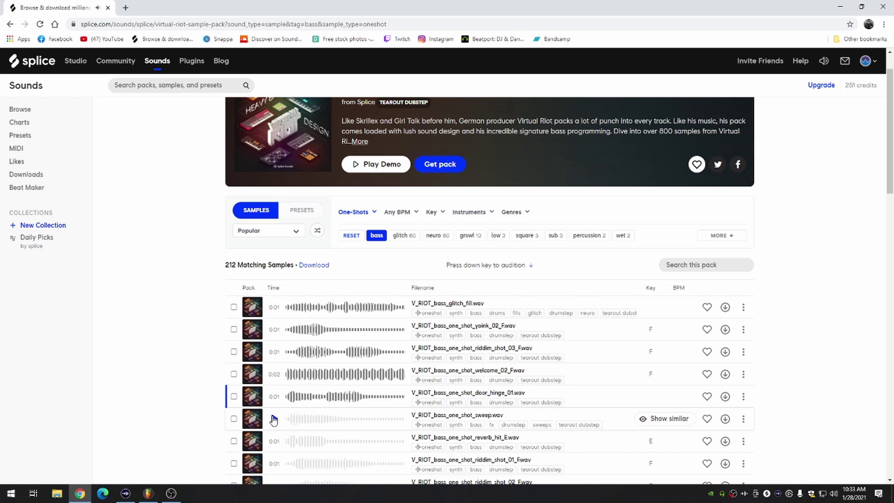
pyautogui.click(274, 419)
pyautogui.click(275, 448)
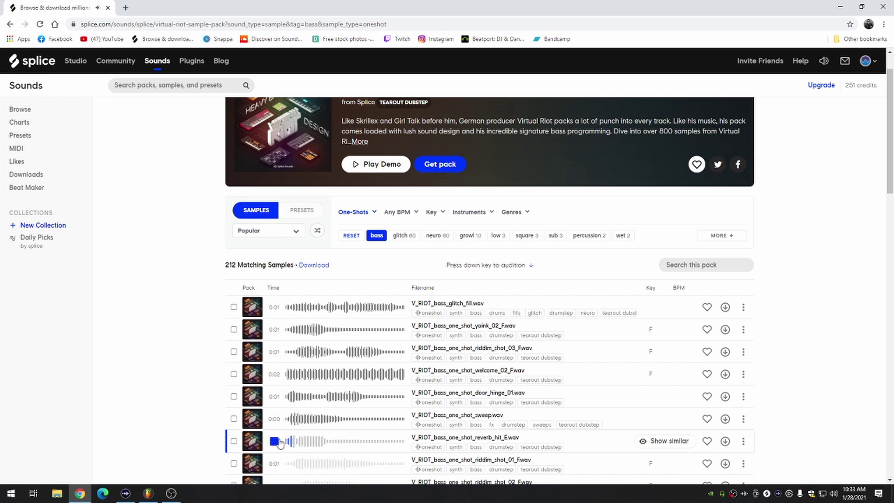
pyautogui.scroll(-2, 280, 433)
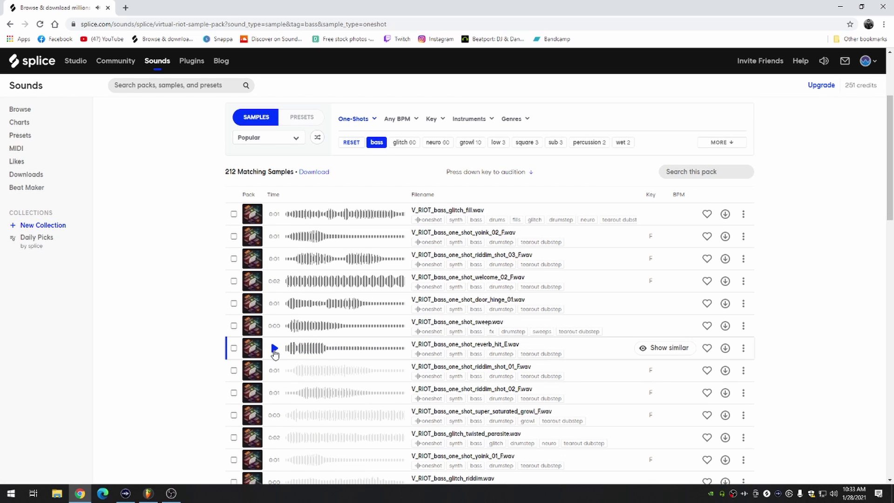
pyautogui.click(275, 352)
pyautogui.click(725, 347)
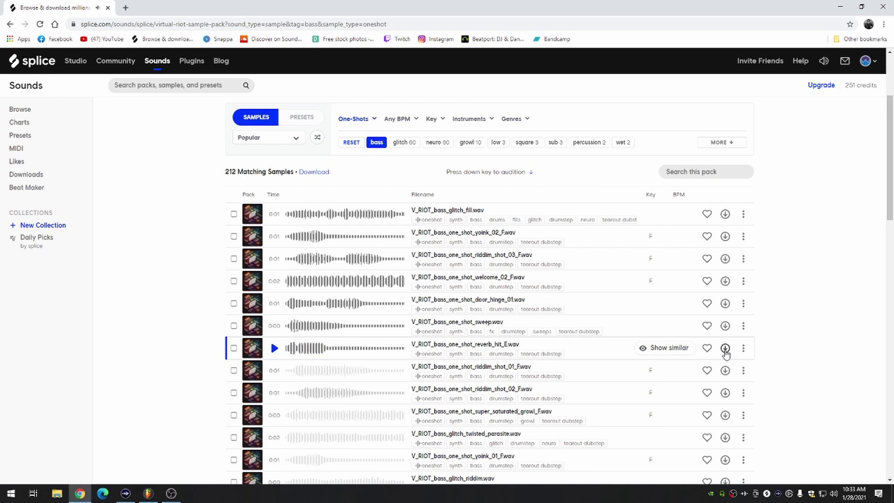
pyautogui.click(275, 259)
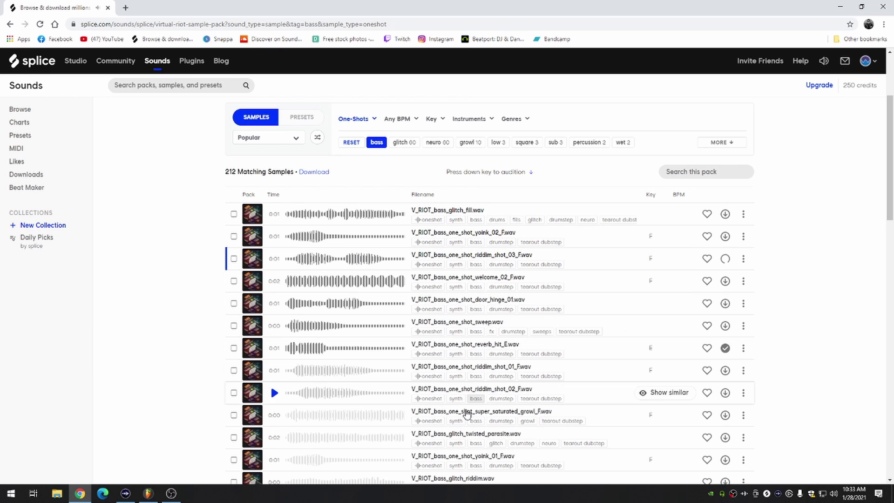
# - Audition the samples from V_RIOT_bass_one_shot_super_saturated_growl_F.wav down to V_RIOT_bass_glitch_rewind.wav and download V_RIOT_bass_glitch_riddim.wav
pyautogui.scroll(-2, 284, 410)
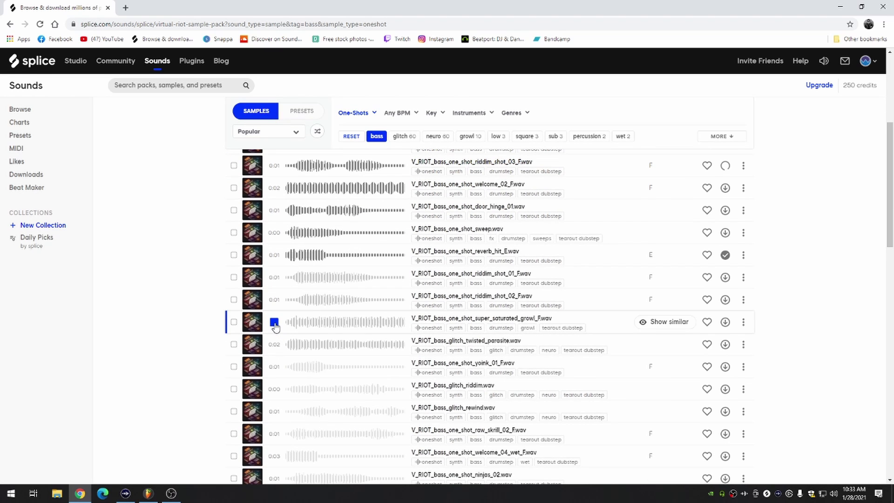
pyautogui.click(275, 345)
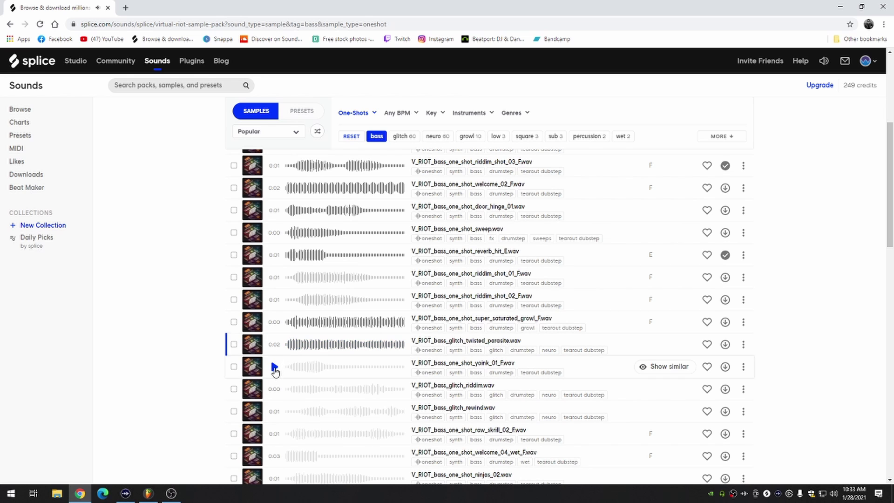
pyautogui.click(275, 368)
pyautogui.click(275, 389)
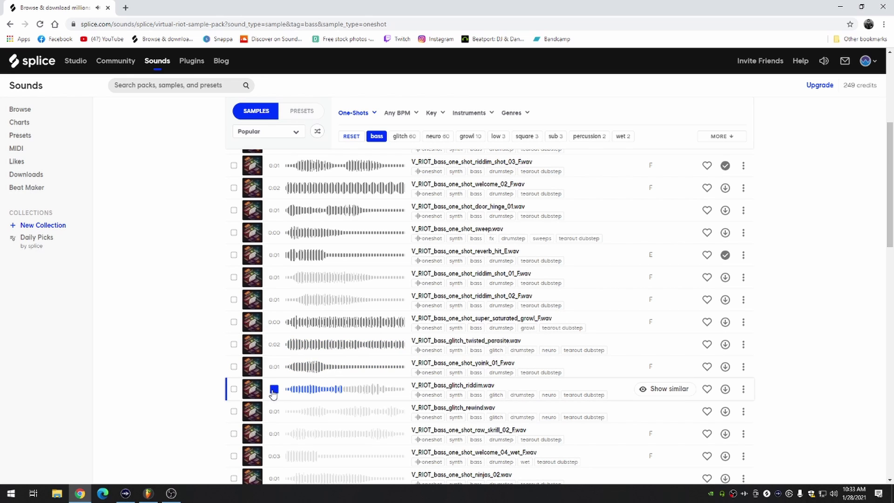
pyautogui.click(276, 412)
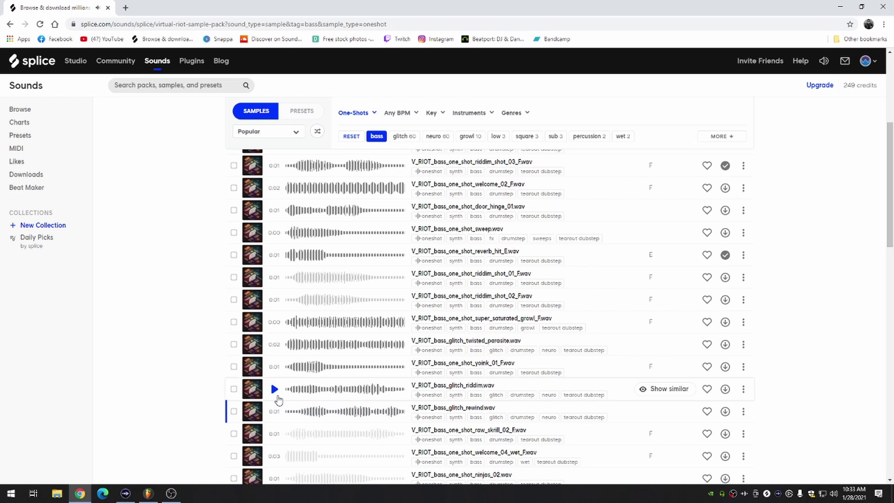
pyautogui.click(275, 389)
pyautogui.click(726, 390)
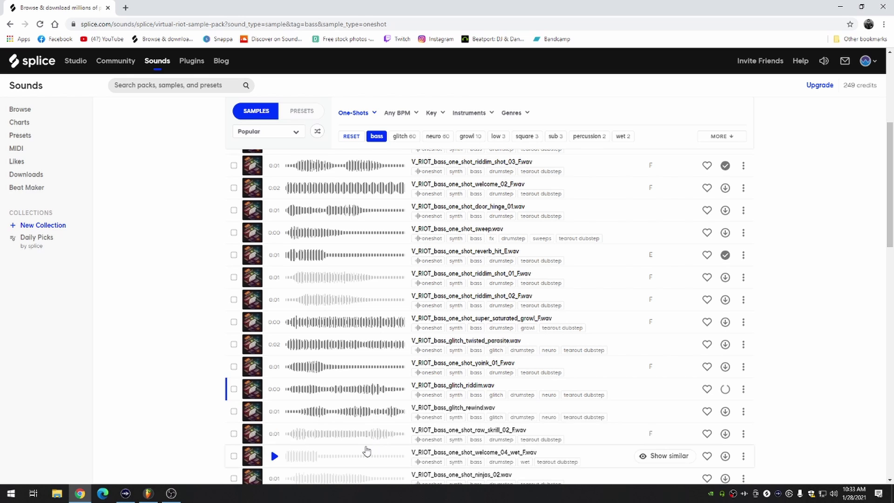
# - Replay V_RIOT_bass_one_shot_yoink_01_F.wav and the reverb hit, audition the raw skrill and wet welcome one-shots, and download V_RIOT_bass_one_shot_raw_skrill_02_F.wav
pyautogui.click(273, 368)
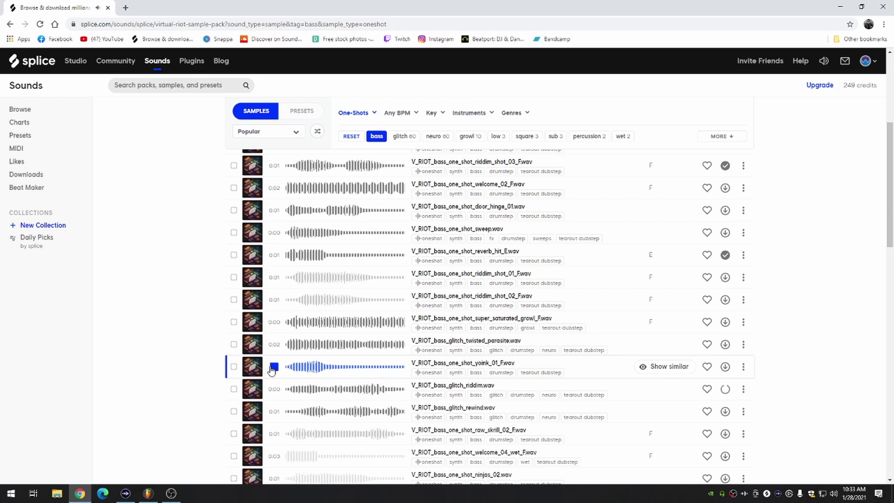
pyautogui.click(275, 256)
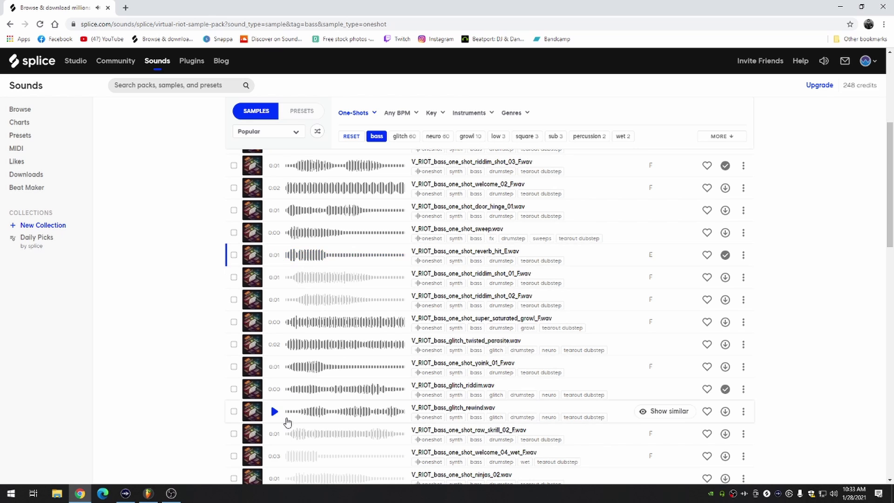
pyautogui.scroll(-1, 275, 396)
pyautogui.click(274, 387)
pyautogui.scroll(-1, 276, 394)
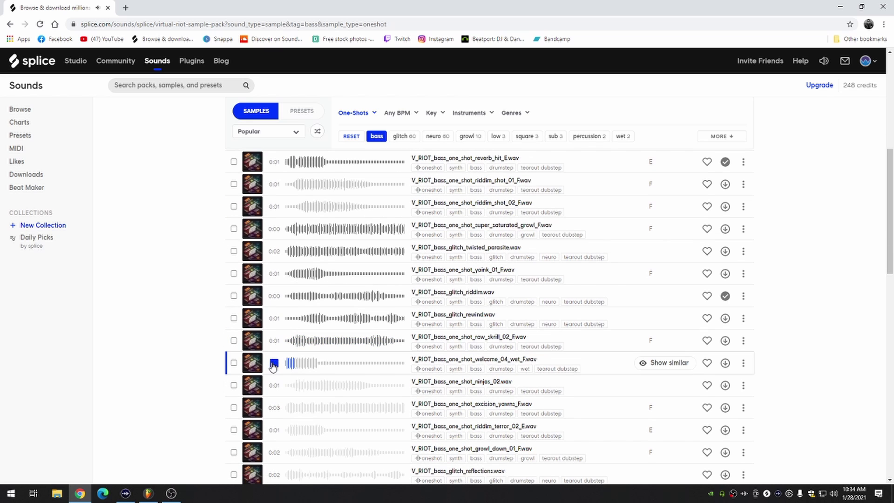
pyautogui.click(275, 340)
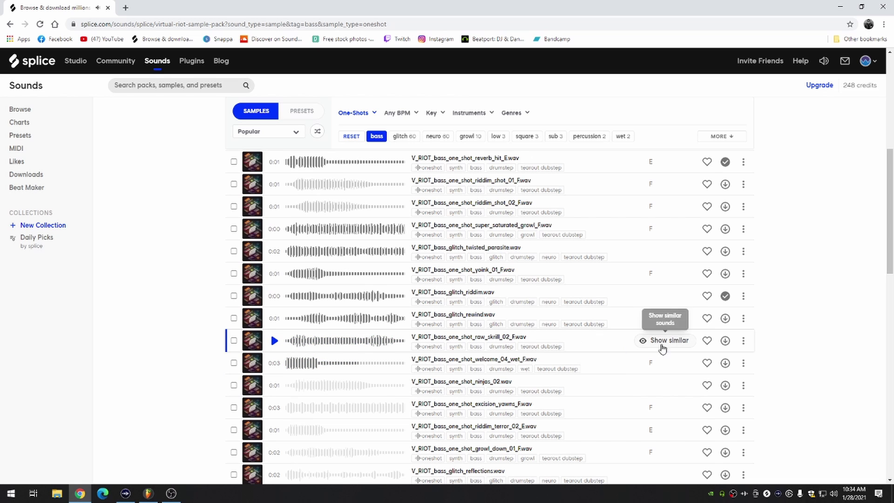
pyautogui.click(725, 340)
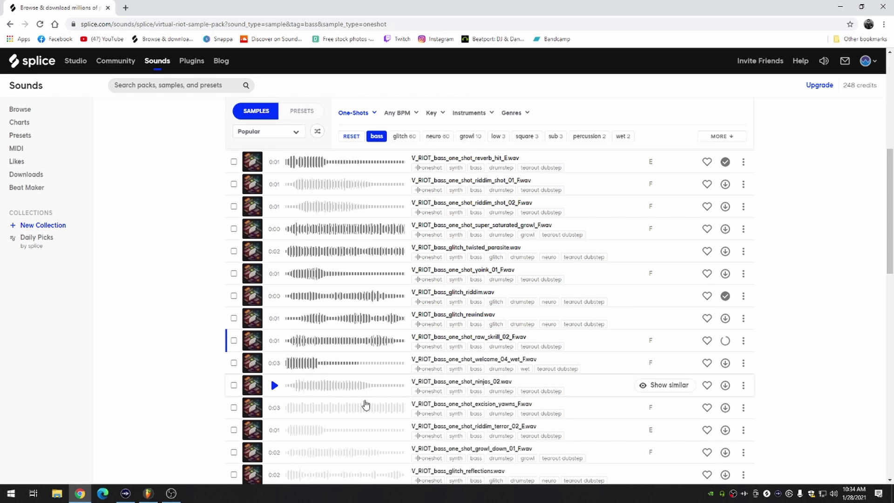
# - Audition the one-shots from V_RIOT_bass_one_shot_ninjas_02.wav downward and download V_RIOT_bass_one_shot_excision_yawns_F.wav and V_RIOT_bass_one_shot_riddim_terror_02_E.wav
pyautogui.scroll(-1, 339, 417)
pyautogui.click(274, 341)
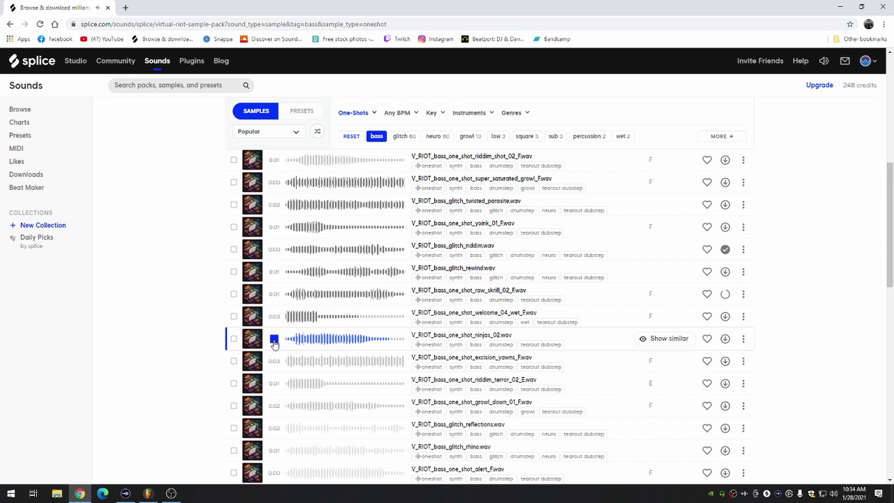
pyautogui.click(274, 363)
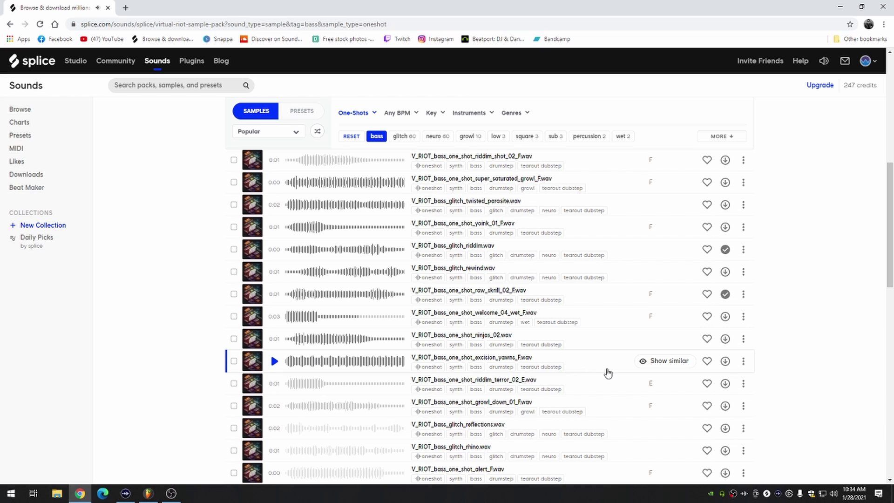
pyautogui.click(725, 361)
pyautogui.click(726, 383)
# - Audition V_RIOT_bass_glitch_reflections.wav, V_RIOT_bass_glitch_rhino.wav and V_RIOT_bass_one_shot_alert_F.wav further down the list
pyautogui.scroll(-1, 274, 363)
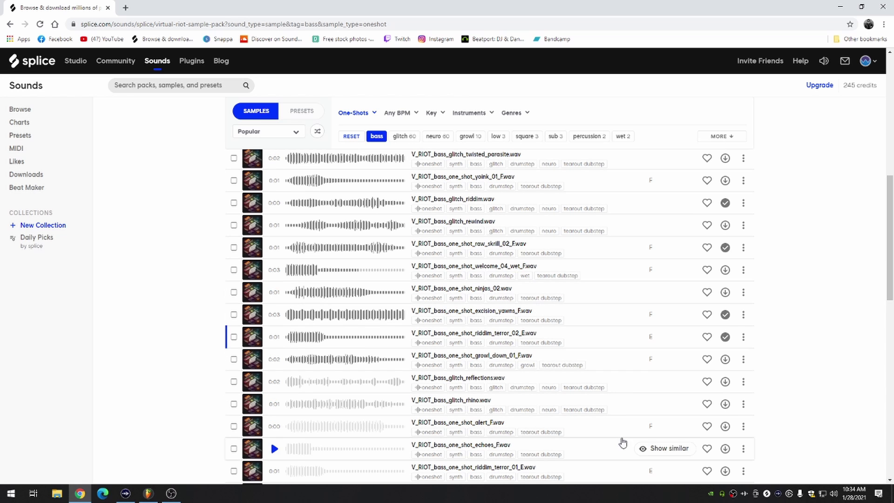
pyautogui.scroll(-3, 494, 361)
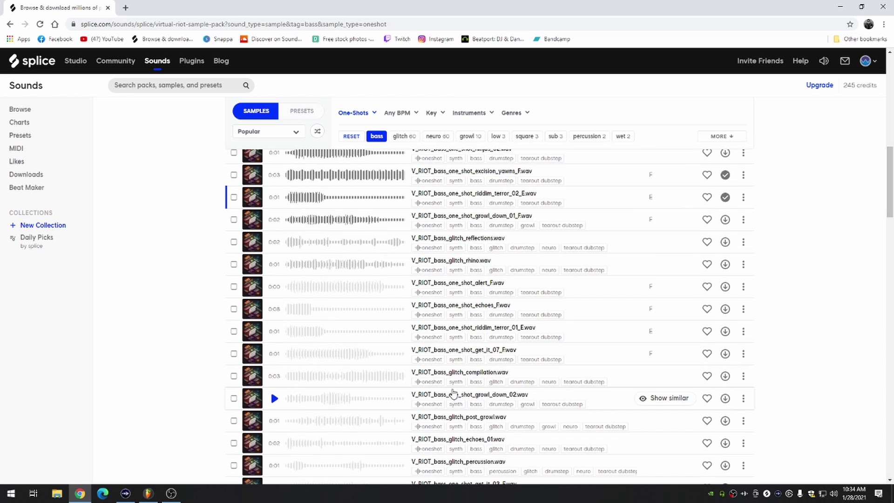
pyautogui.click(274, 242)
pyautogui.click(275, 266)
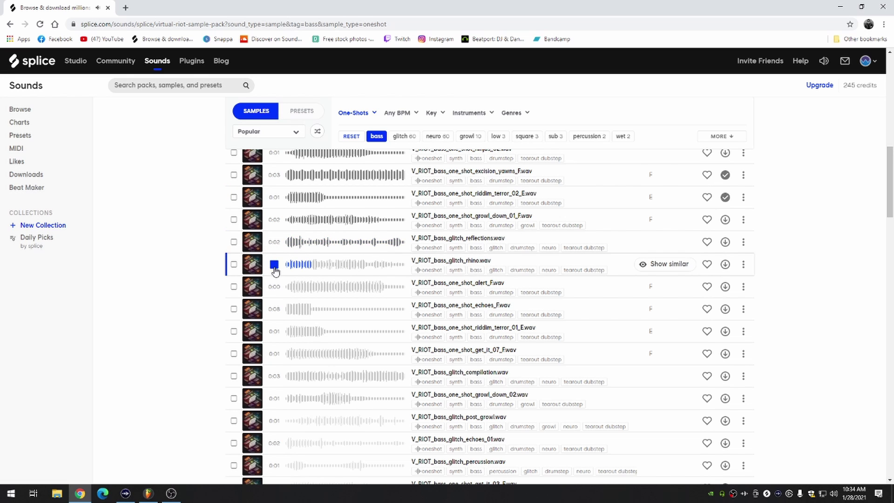
pyautogui.click(275, 287)
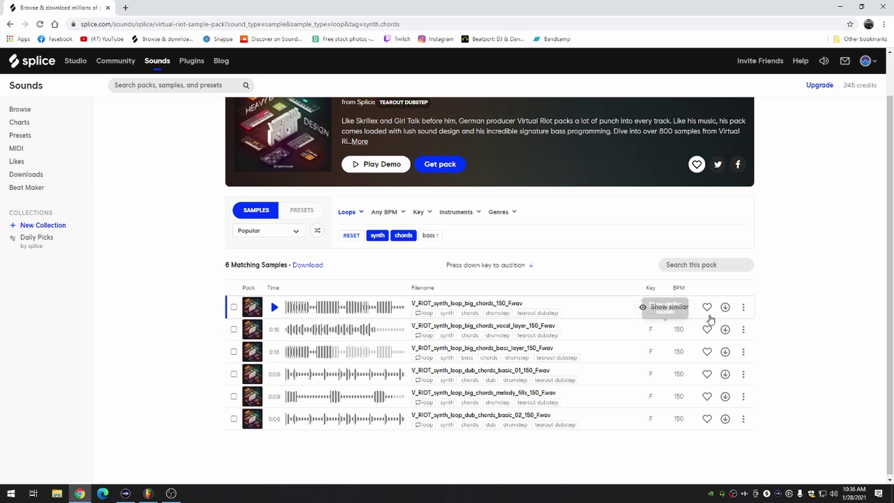
# - Download V_RIOT_synth_loop_big_chords_150_F.wav and replace the synth and chords tag filters with the fx tag, keeping the Loops filter
pyautogui.click(726, 308)
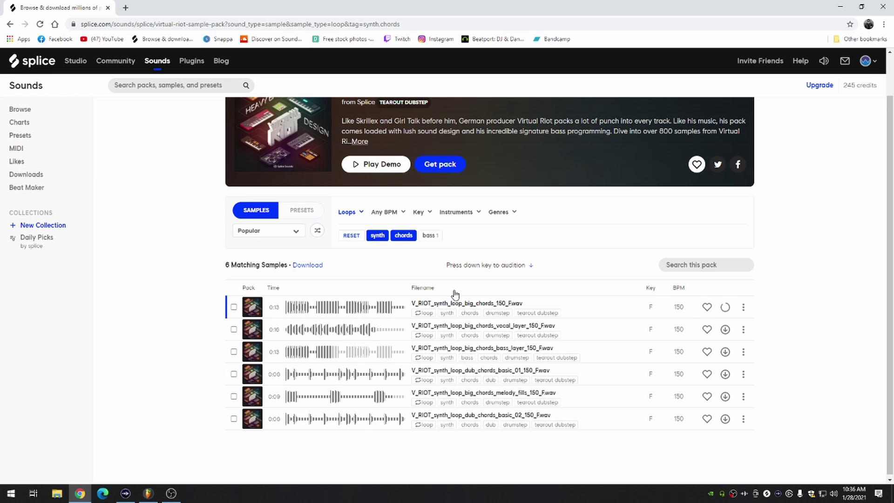
pyautogui.click(403, 236)
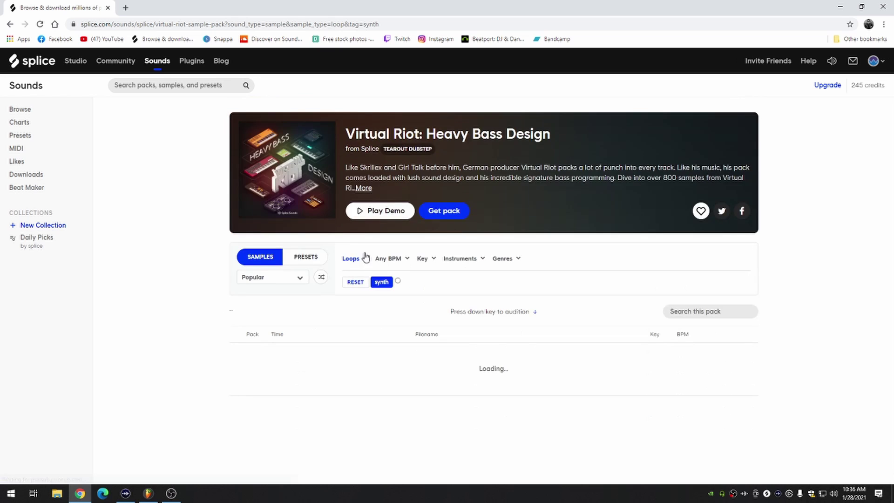
pyautogui.click(379, 282)
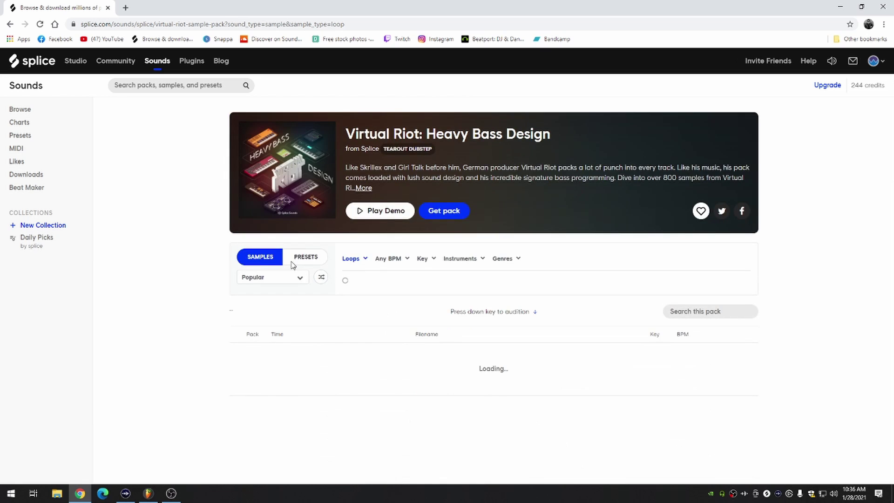
pyautogui.click(456, 285)
# - Audition the fx loops from V_RIOT_synth_loop_atmosphere_pad_150_F.wav downward and download V_RIOT_fx_loop_clock_ticking_dry_150.wav
pyautogui.click(274, 359)
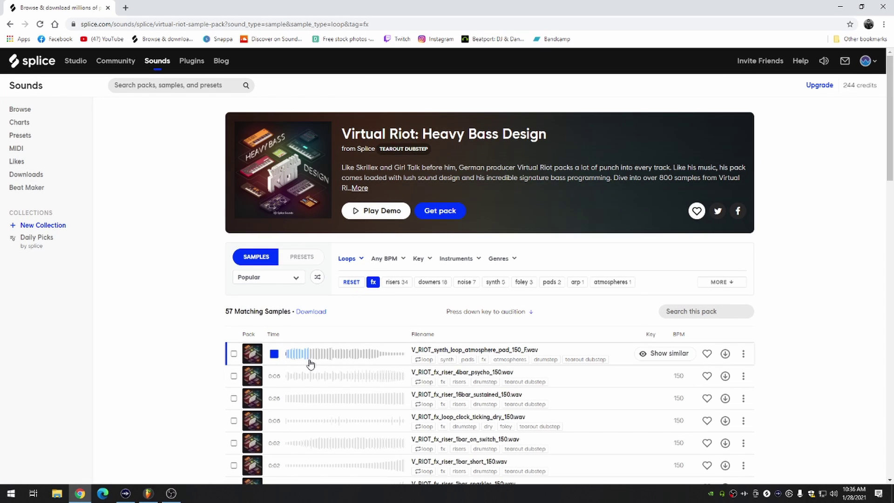
pyautogui.scroll(-1, 305, 367)
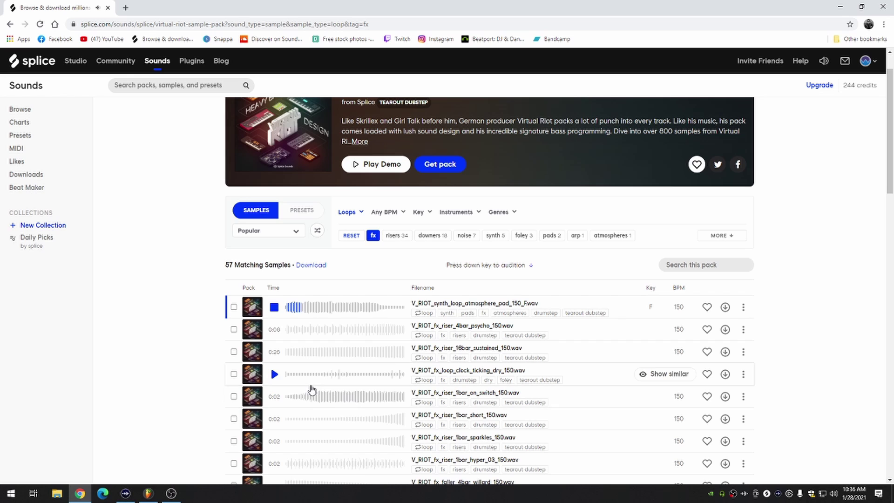
pyautogui.click(275, 330)
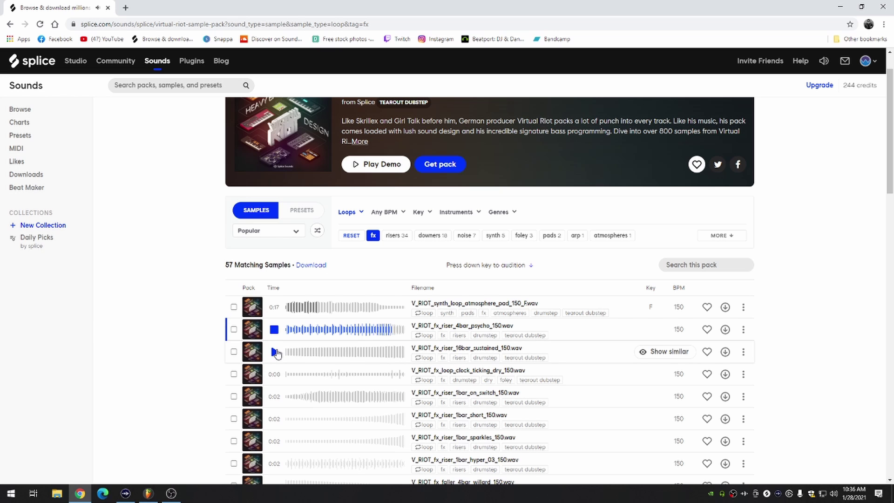
pyautogui.click(274, 352)
pyautogui.scroll(-1, 277, 354)
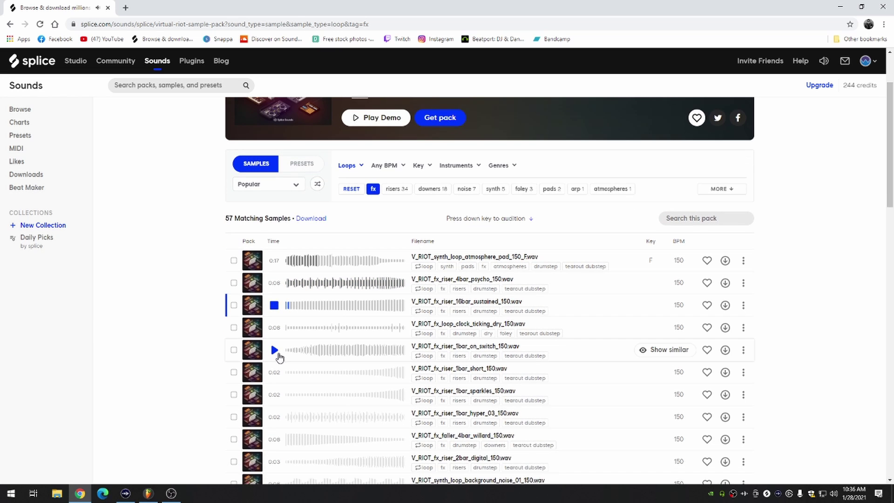
pyautogui.click(274, 328)
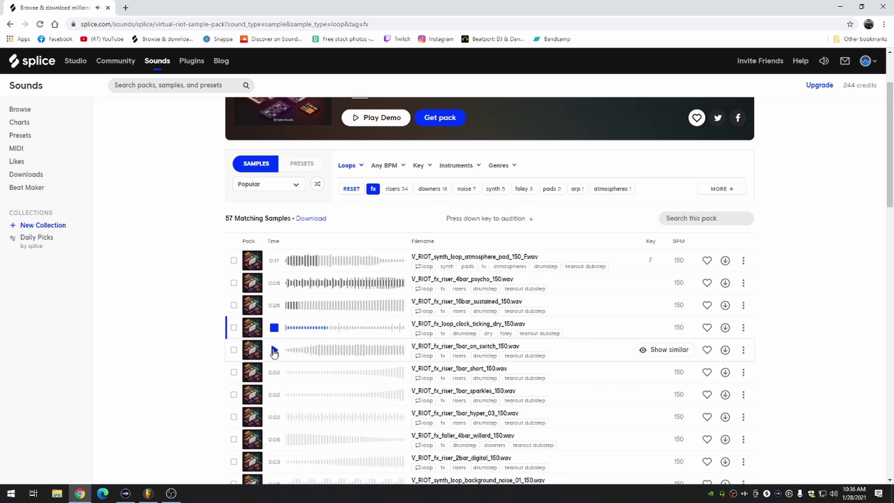
pyautogui.click(724, 328)
# - Audition the one-bar risers and the willard faller further down the list, and download V_RIOT_fx_faller_4bar_willard_150.wav
pyautogui.scroll(-1, 298, 343)
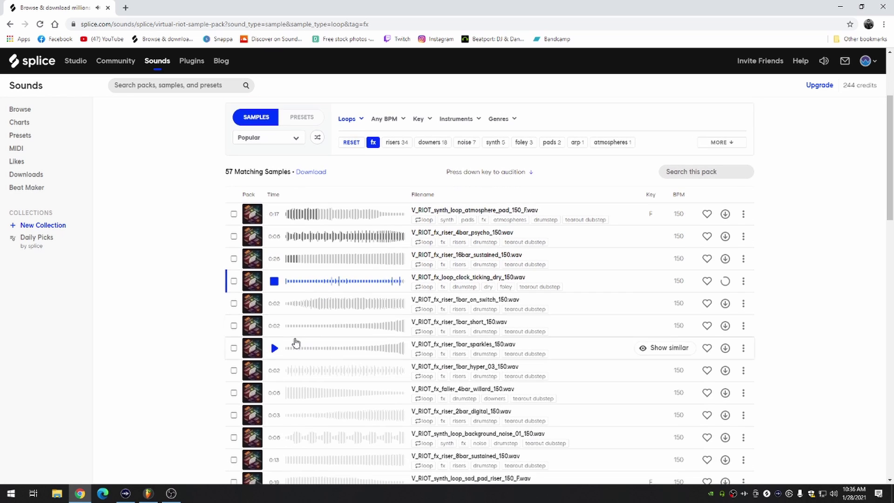
pyautogui.scroll(-1, 274, 322)
pyautogui.click(275, 347)
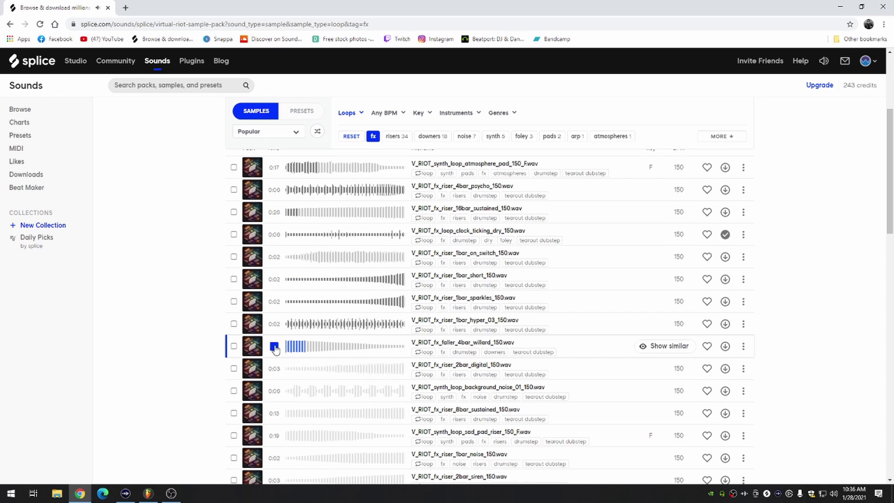
pyautogui.click(726, 347)
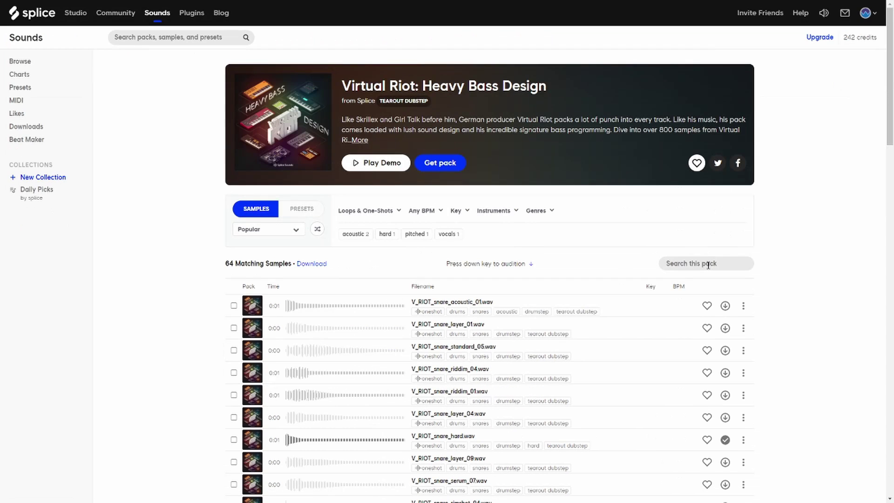
# - Search the pack for "synth" and audition the bass loops further down the results
pyautogui.click(708, 266)
pyautogui.write('synth')
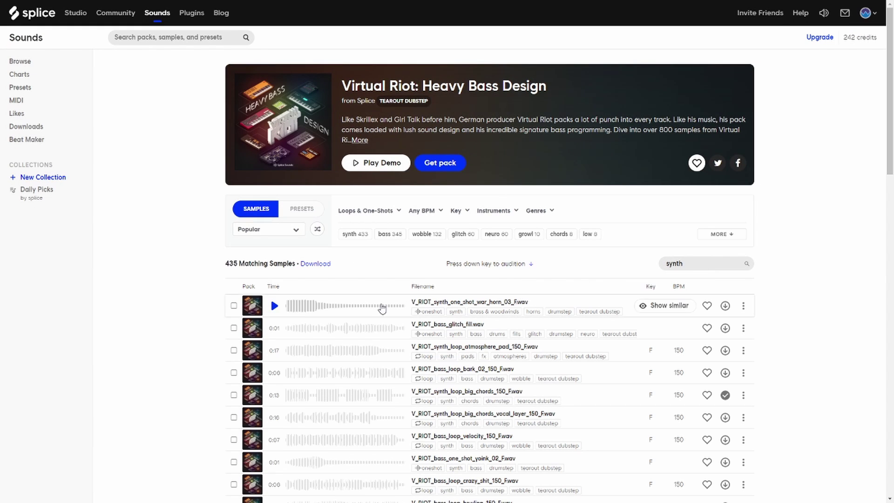
pyautogui.scroll(-5, 326, 326)
pyautogui.click(274, 353)
pyautogui.scroll(-2, 274, 298)
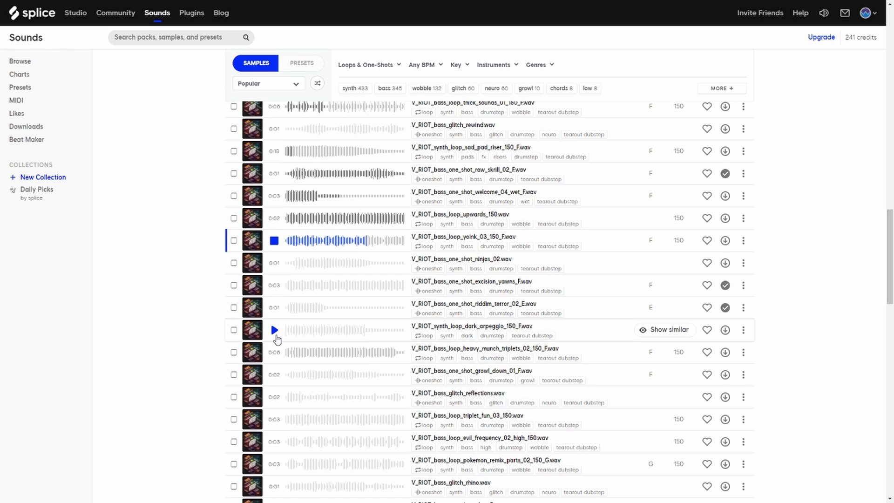
# - Replay V_RIOT_bass_loop_yoink_03_150_F.wav, download it, and audition V_RIOT_bass_loop_upwards_150.wav for comparison
pyautogui.click(275, 241)
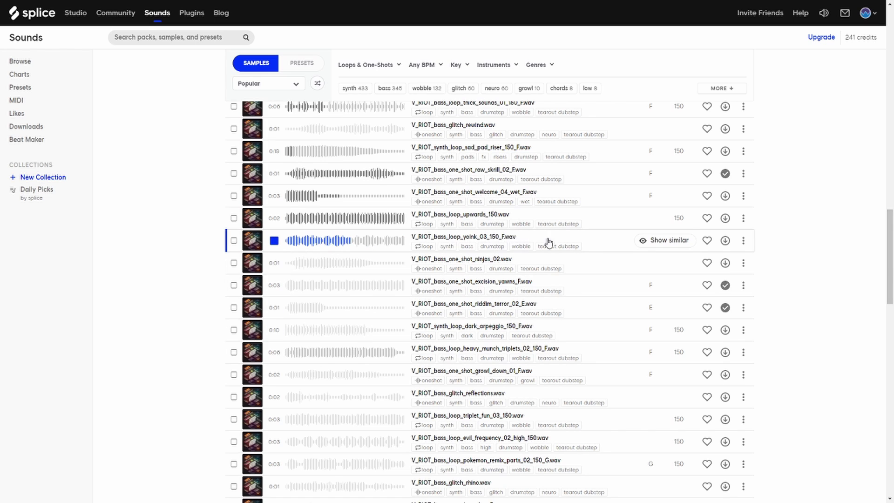
pyautogui.click(725, 241)
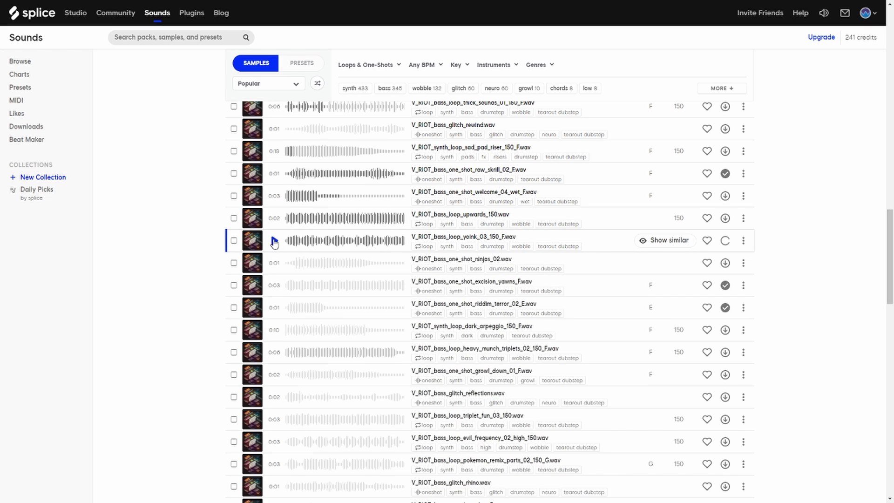
pyautogui.click(275, 219)
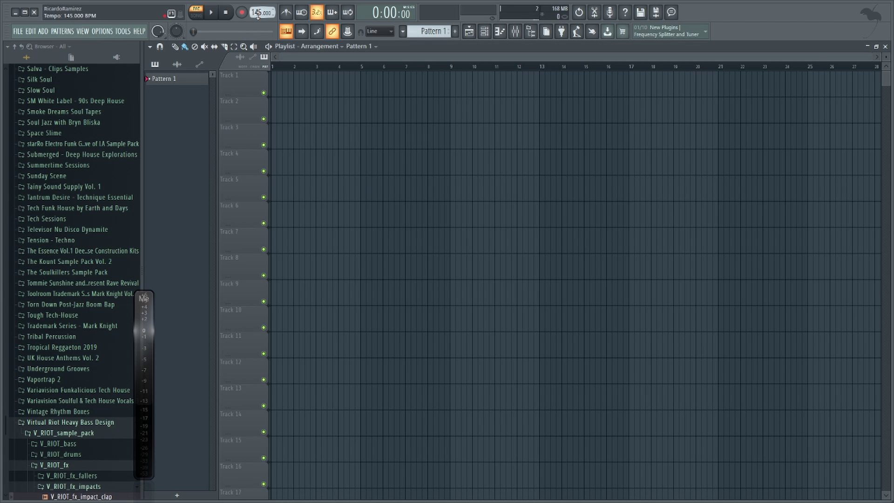
# - Switch to FL Studio, set the project tempo to 150 BPM and expand the pack's V_RIOT_kicks folder in the sample browser
pyautogui.scroll(1, 258, 13)
pyautogui.scroll(-5, 89, 286)
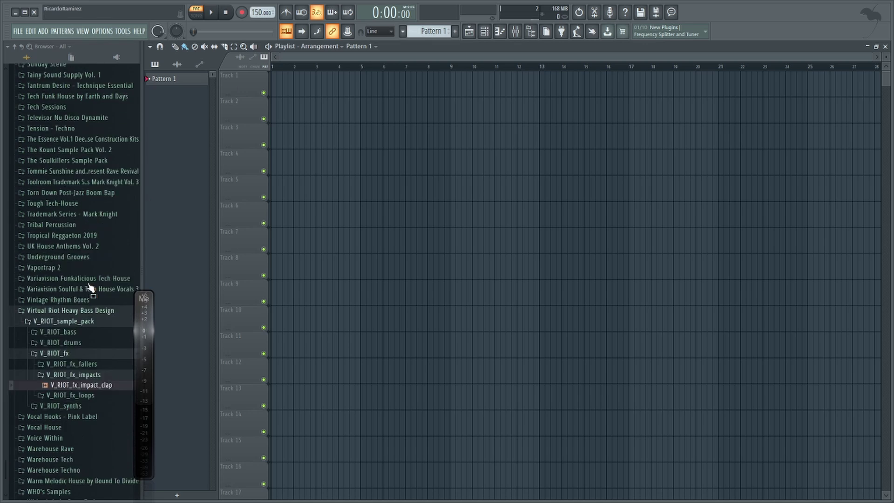
pyautogui.click(84, 279)
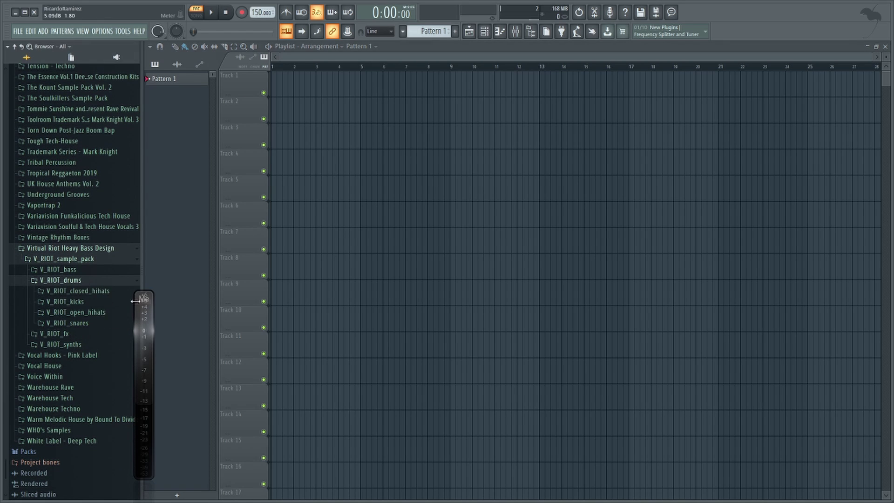
pyautogui.click(70, 302)
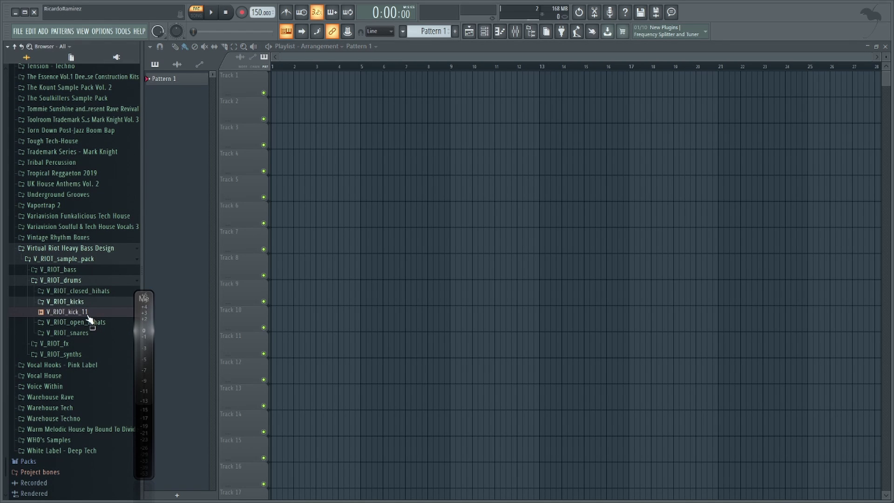
# - Audition V_RIOT_kick_11 and load it onto the empty Sampler channel in the channel rack
pyautogui.click(88, 312)
pyautogui.click(470, 31)
pyautogui.click(484, 31)
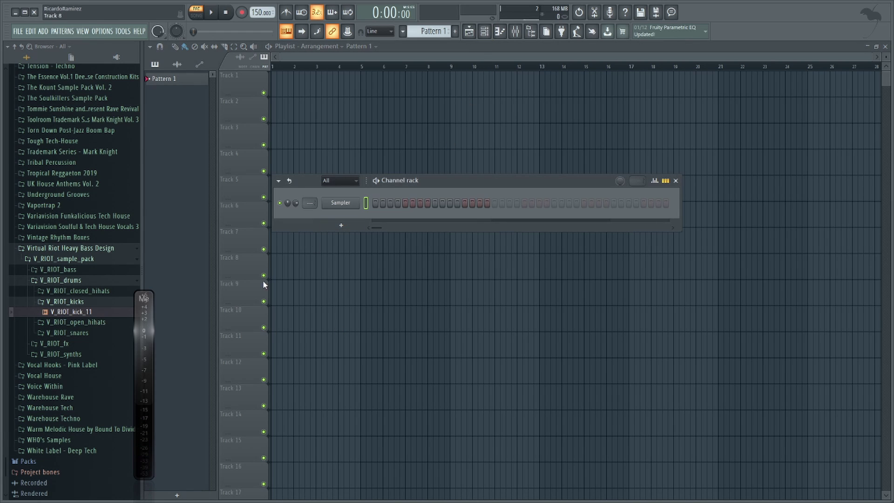
pyautogui.moveTo(75, 311); pyautogui.dragTo(341, 203)
# - Add V_RIOT_hihat_closed_odd from the closed hi-hats folder as a new channel below the kick
pyautogui.click(78, 303)
pyautogui.click(78, 291)
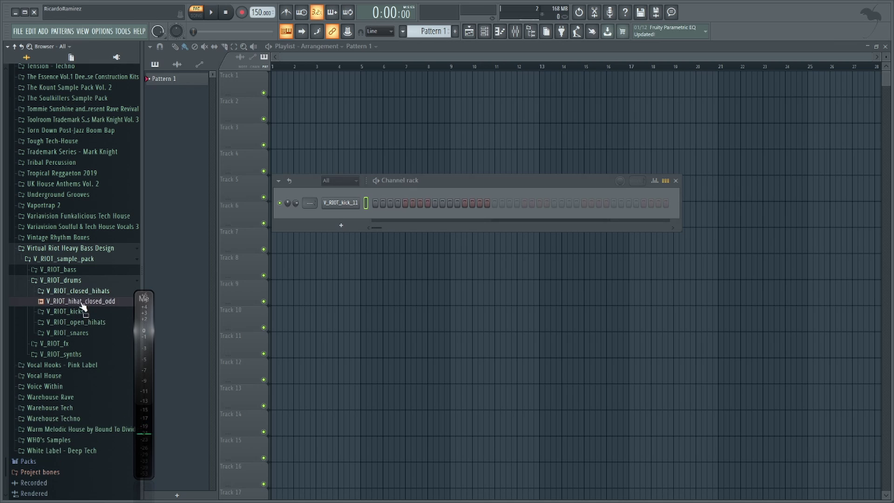
pyautogui.moveTo(81, 301); pyautogui.dragTo(303, 263)
pyautogui.moveTo(334, 213); pyautogui.dragTo(334, 215)
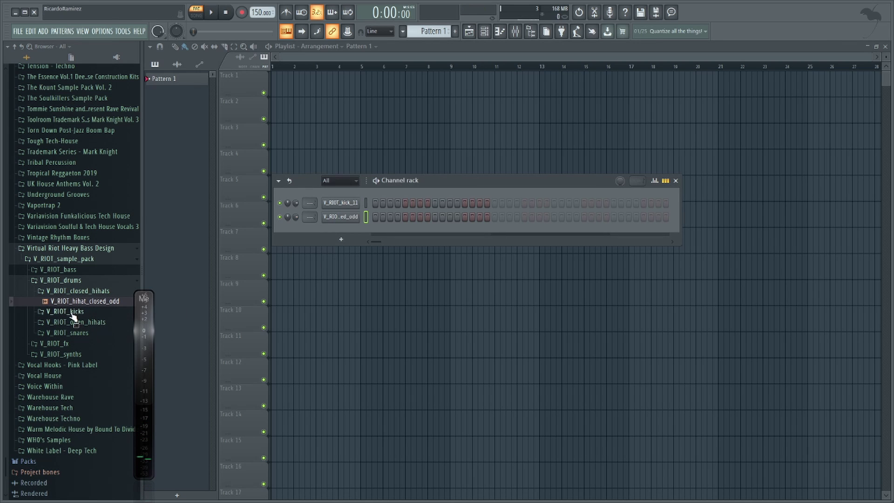
# - Add the open hi-hat sample from the V_RIOT_open_hihats folder as a new channel below the closed hi-hat
pyautogui.click(78, 291)
pyautogui.click(84, 304)
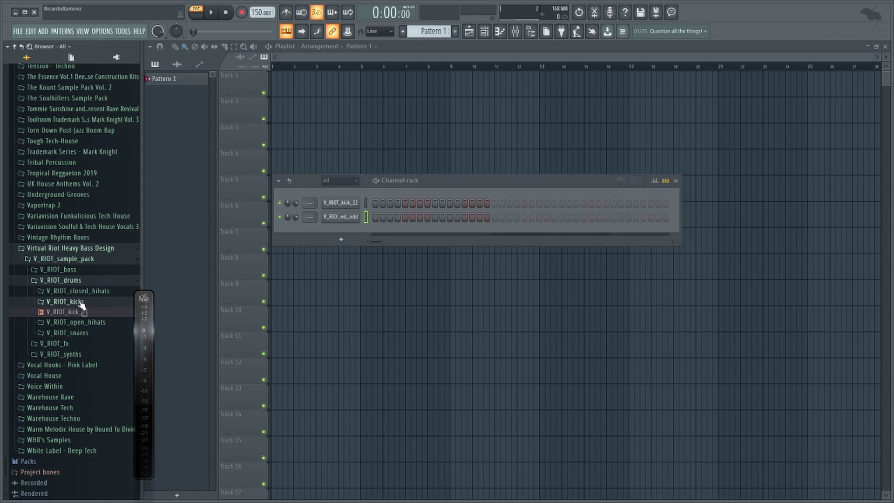
pyautogui.click(81, 302)
pyautogui.click(79, 312)
pyautogui.moveTo(80, 323); pyautogui.dragTo(329, 232)
# - Add V_RIOT_snare_hard and V_RIOT_snare_serum_06 from the snares folder as two new channels
pyautogui.click(70, 334)
pyautogui.click(78, 343)
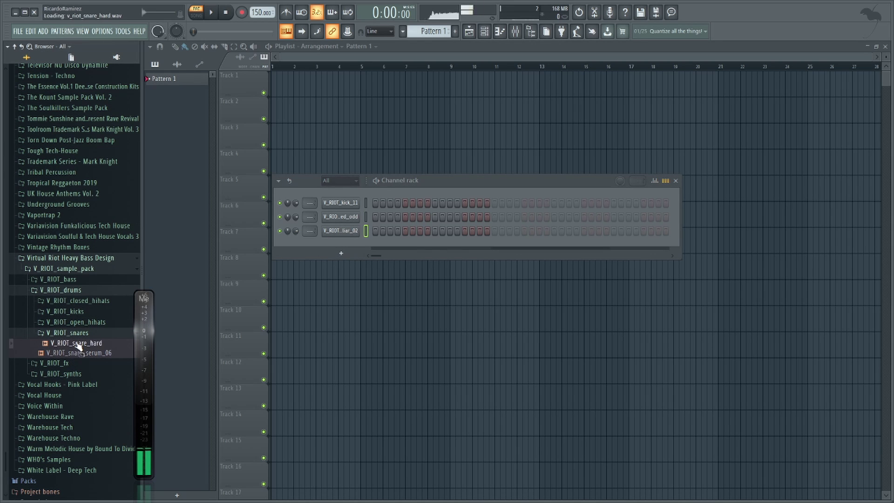
pyautogui.moveTo(79, 346); pyautogui.dragTo(342, 242)
pyautogui.click(93, 354)
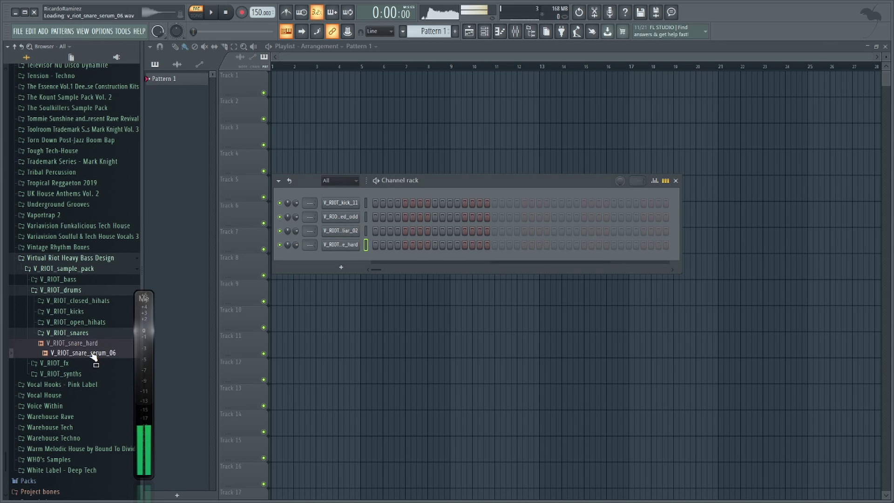
pyautogui.moveTo(93, 354); pyautogui.dragTo(340, 257)
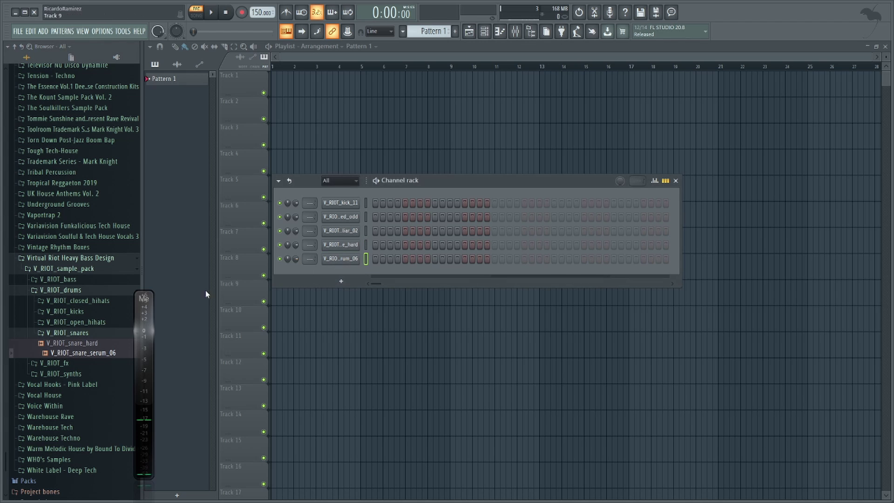
# - Audition the clock ticking fx loop from V_RIOT_fx_loops and place it in the playlist on Track 4 near bar 11
pyautogui.click(75, 332)
pyautogui.click(82, 346)
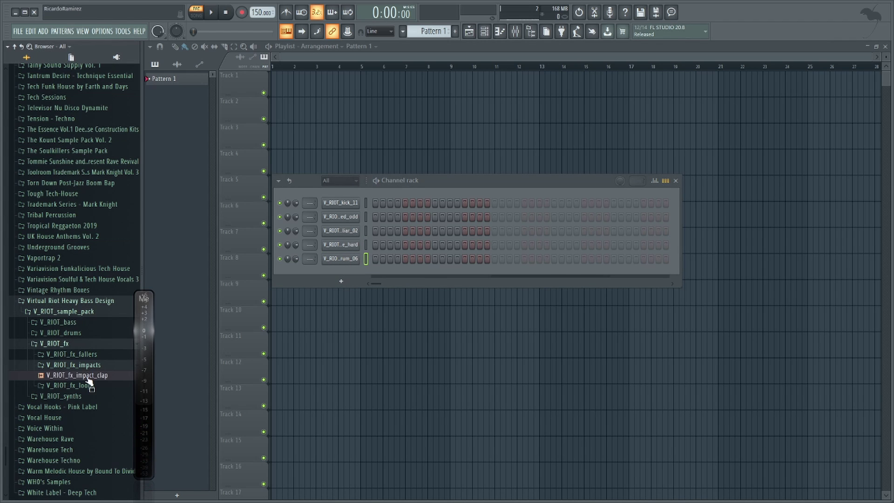
pyautogui.click(88, 387)
pyautogui.click(83, 396)
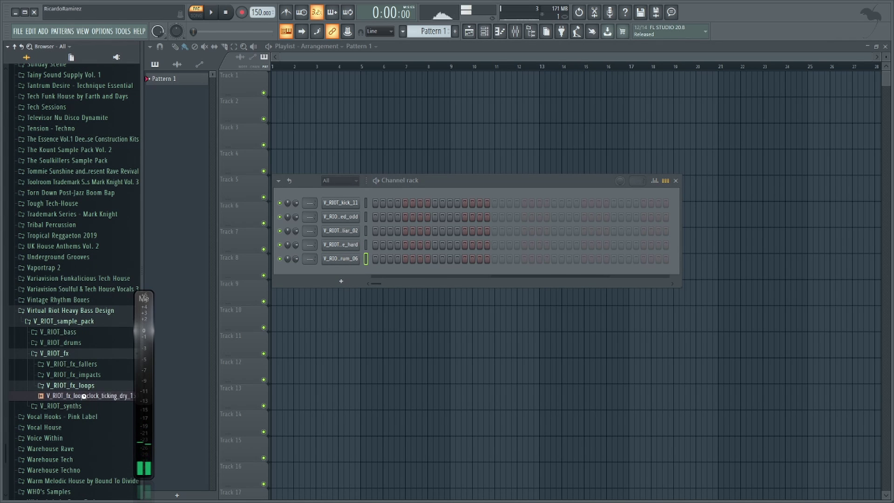
pyautogui.moveTo(84, 396); pyautogui.dragTo(534, 186)
# - Reopen the channel rack with the All channel filter and collapse the V_RIOT_fx folder in the browser
pyautogui.click(484, 31)
pyautogui.click(333, 179)
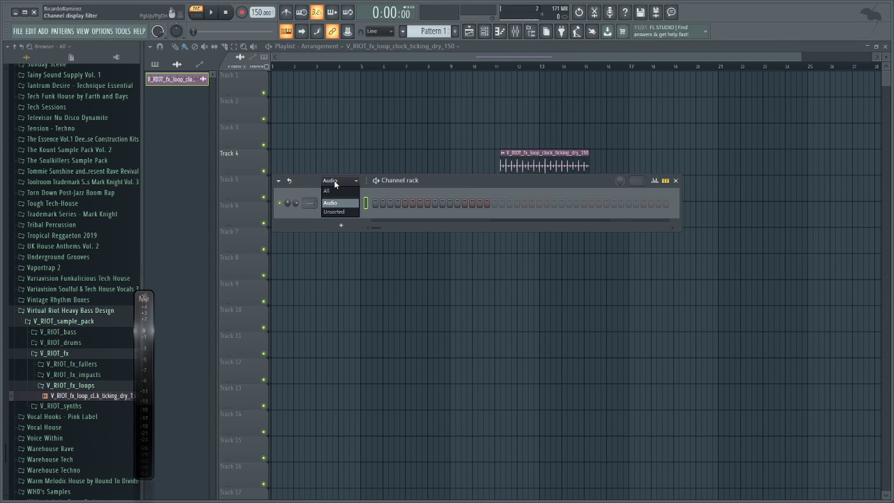
pyautogui.click(336, 189)
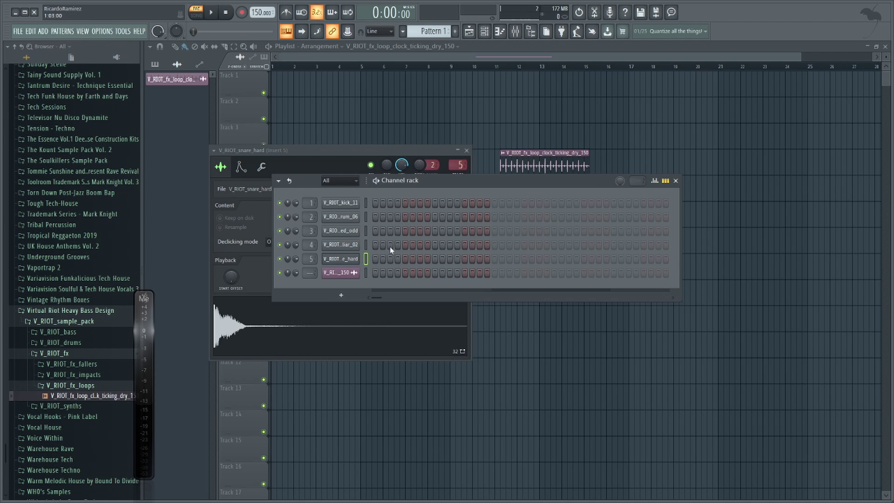
pyautogui.click(74, 355)
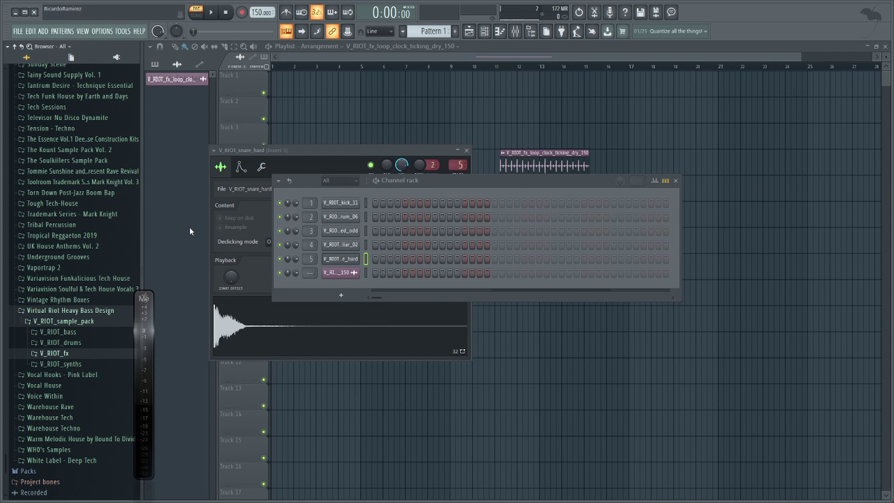
# - Place a V_RIOT_kick_11 hit on step 1 of Pattern 1 and play the pattern briefly
pyautogui.click(376, 203)
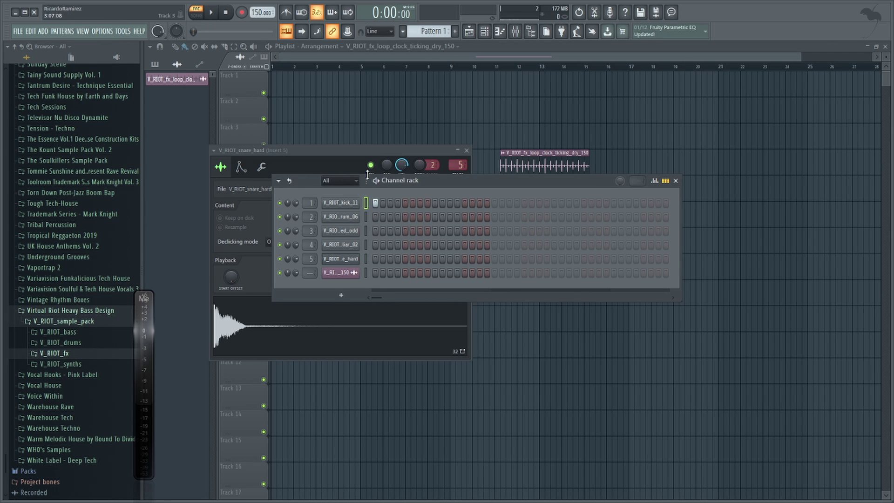
pyautogui.press('space')
pyautogui.press('space')
# - Fill the closed hi-hat channel on every 2 steps and play the pattern
pyautogui.rightClick(347, 233)
pyautogui.click(484, 264)
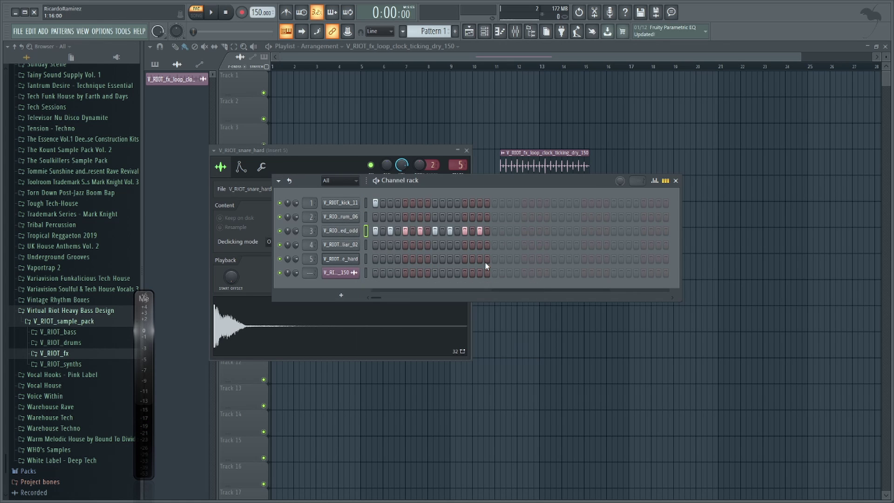
pyautogui.press('space')
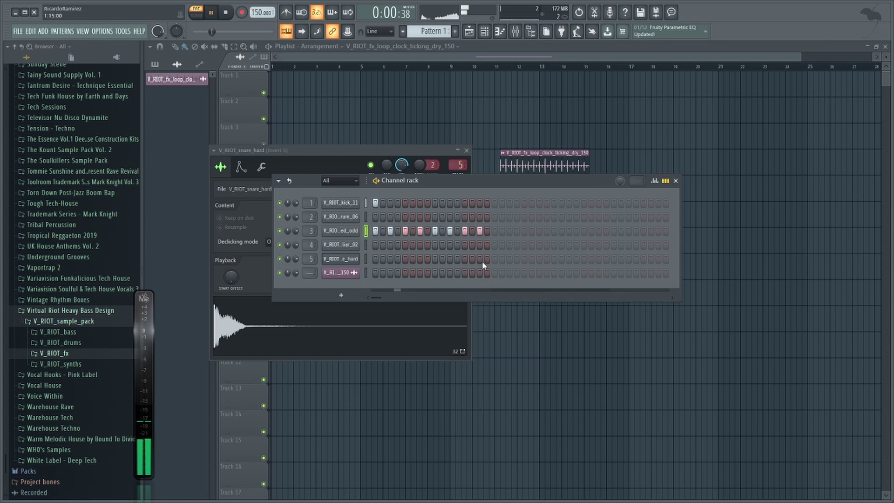
pyautogui.click(390, 230)
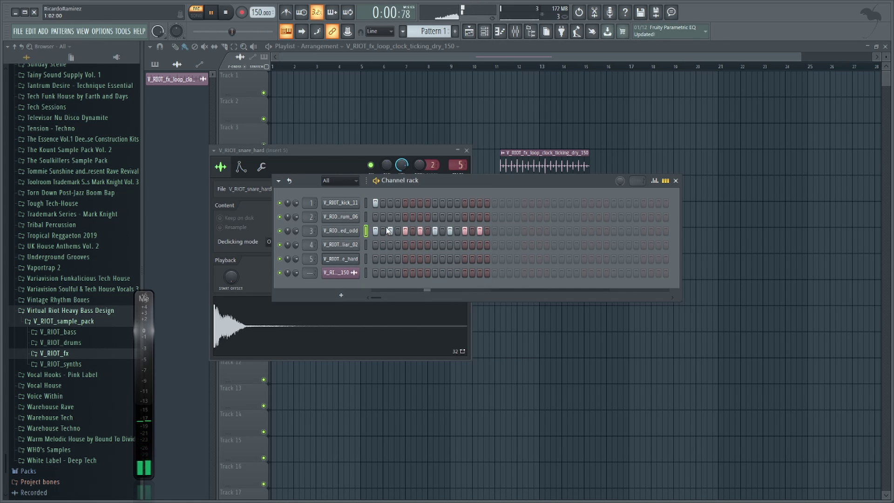
# - Add a V_RIOT_snare_serum_06 hit on step 9 and kick hits on steps 17 and 19
pyautogui.click(435, 217)
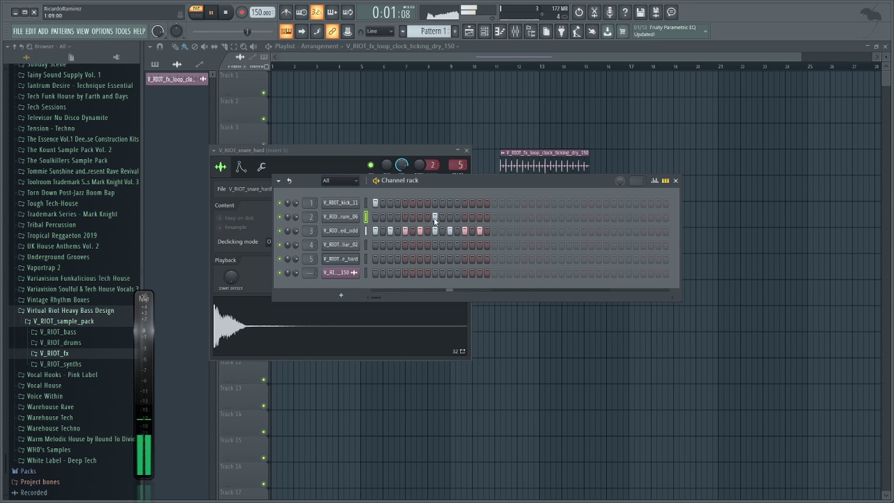
pyautogui.click(494, 203)
pyautogui.click(511, 204)
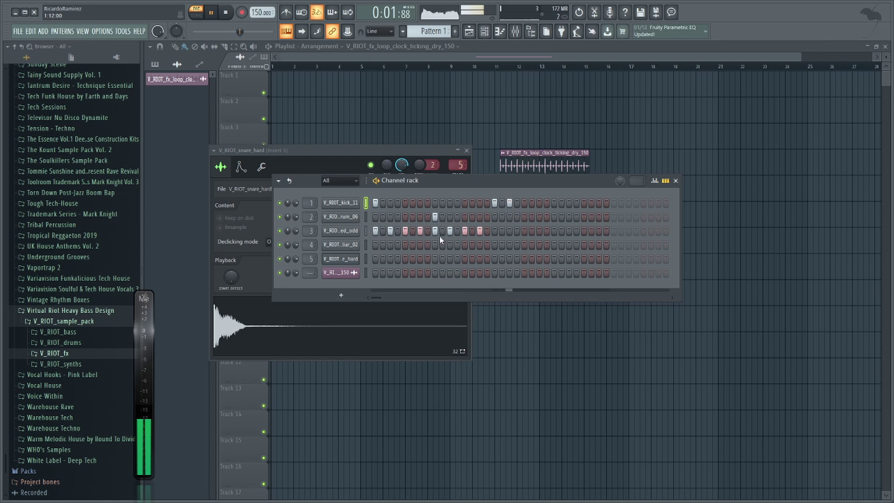
# - Refill the closed hi-hat channel on every 4 steps across the extended pattern
pyautogui.rightClick(350, 236)
pyautogui.click(508, 270)
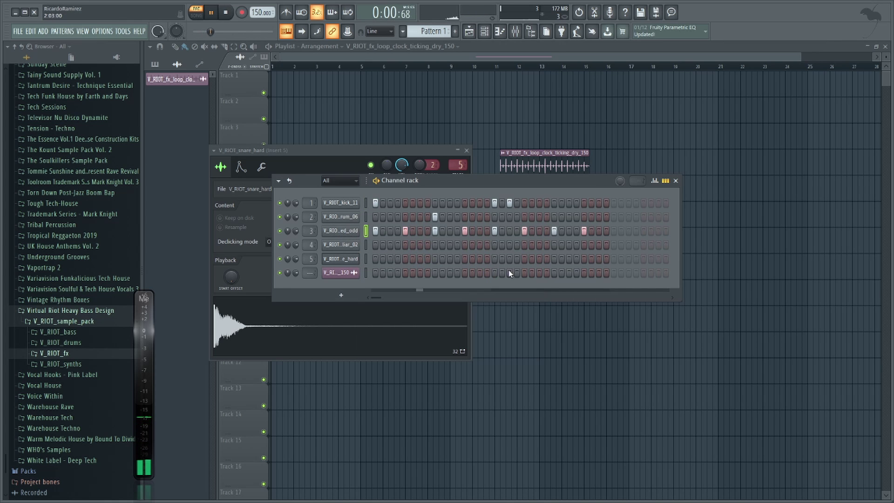
# - Refill the closed hi-hat channel on every 2 steps and add a V_RIOT_snare_serum_06 hit on step 25
pyautogui.rightClick(358, 233)
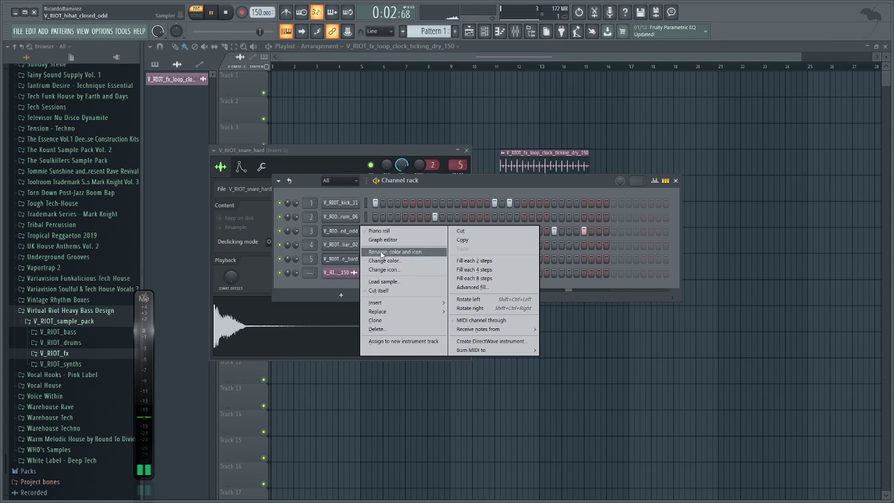
pyautogui.click(475, 261)
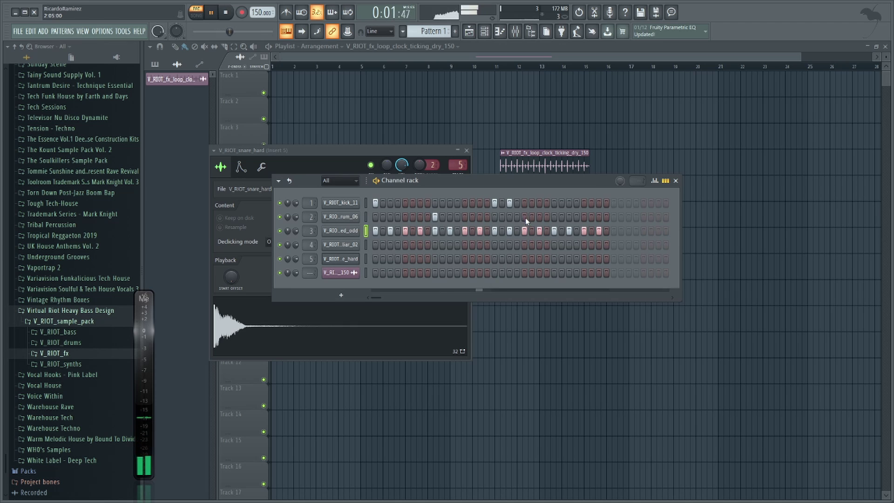
pyautogui.click(555, 217)
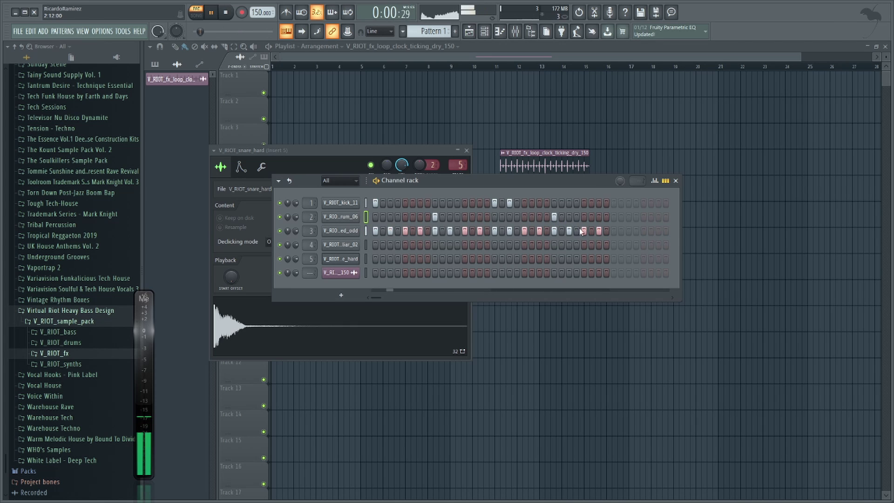
# - Add a V_RIOT_kick_11 hit on step 31 and stop playback
pyautogui.click(607, 203)
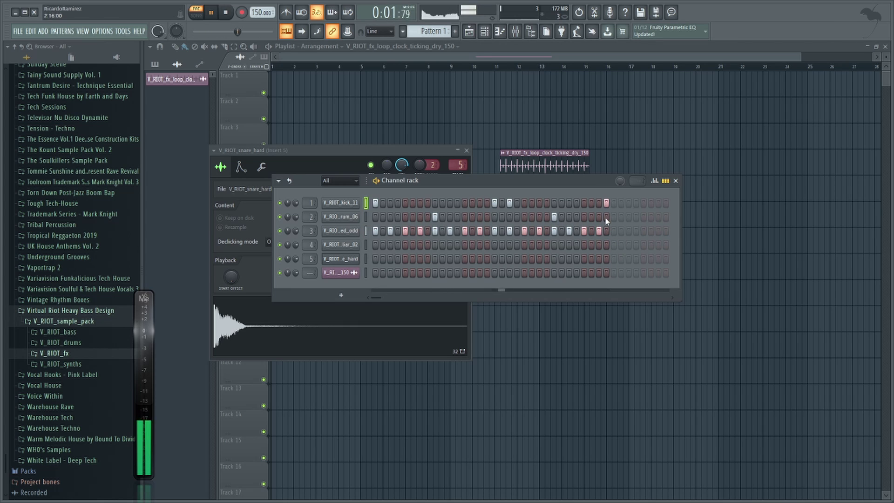
pyautogui.rightClick(337, 202)
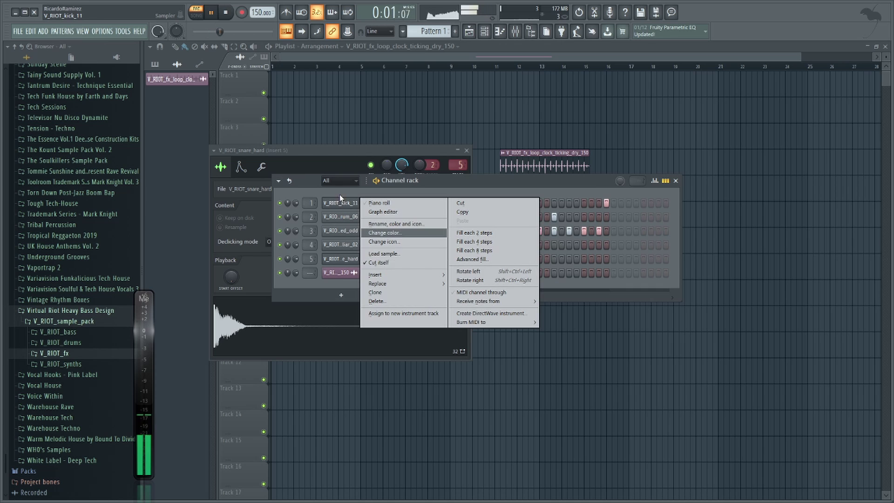
pyautogui.click(565, 232)
pyautogui.click(606, 203)
pyautogui.click(599, 203)
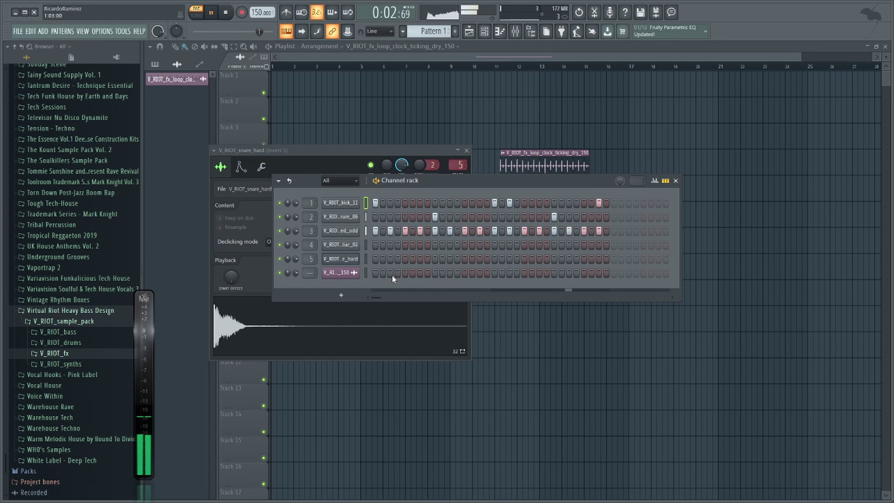
pyautogui.press('space')
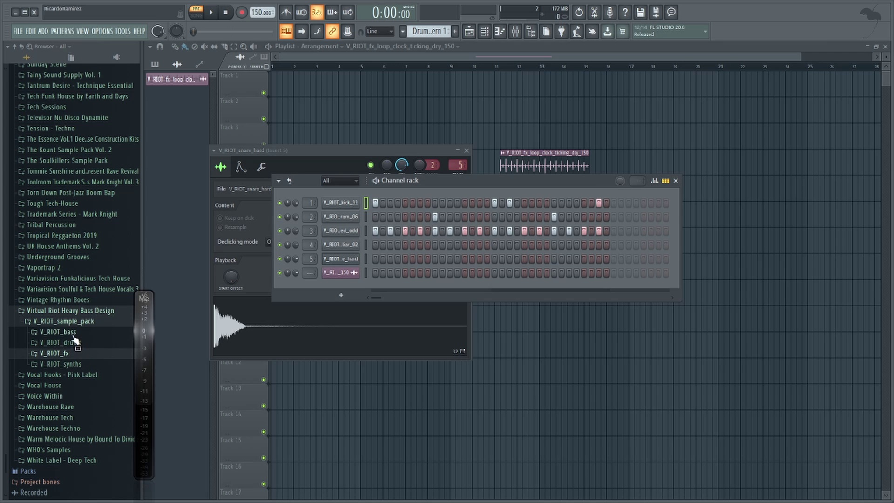
# - Preview V_RIOT_synth_loop_big_chords_150_F from the V_RIOT_synth_loops folder and place it on Track 7 of the playlist
pyautogui.click(60, 364)
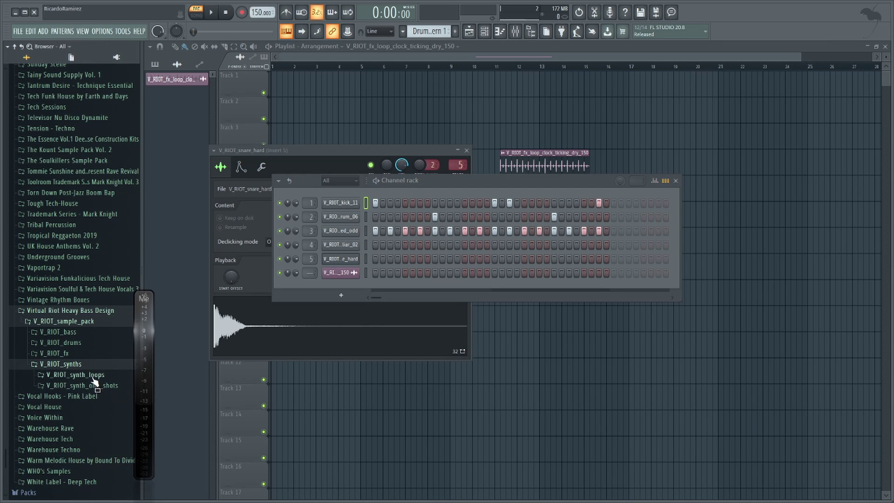
pyautogui.click(93, 377)
pyautogui.click(98, 386)
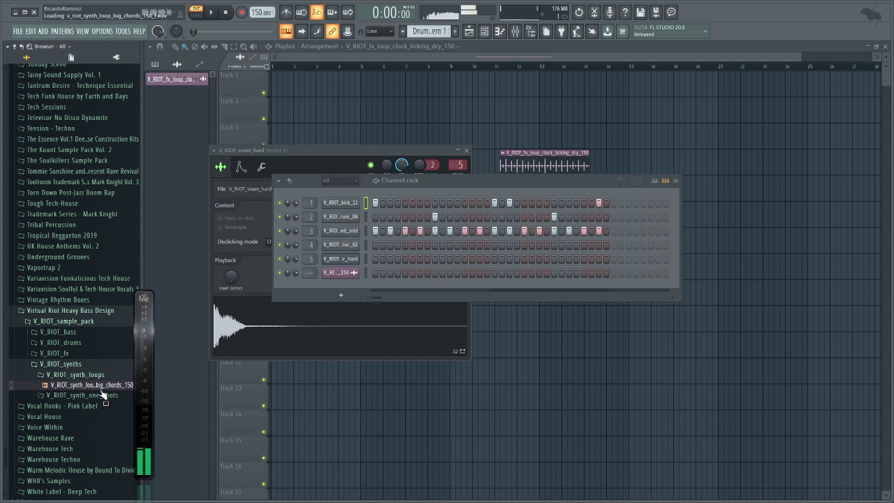
pyautogui.moveTo(85, 391); pyautogui.dragTo(100, 400)
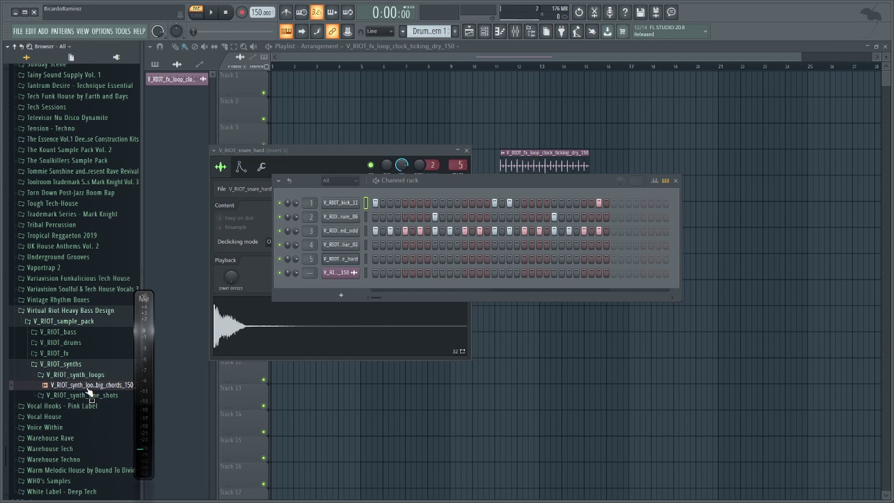
pyautogui.moveTo(88, 392); pyautogui.dragTo(517, 233)
# - Place four Drum pattern 1 clips on Track 1 from bar 1 and move the big chords loop to bar 1 of Track 3
pyautogui.click(156, 65)
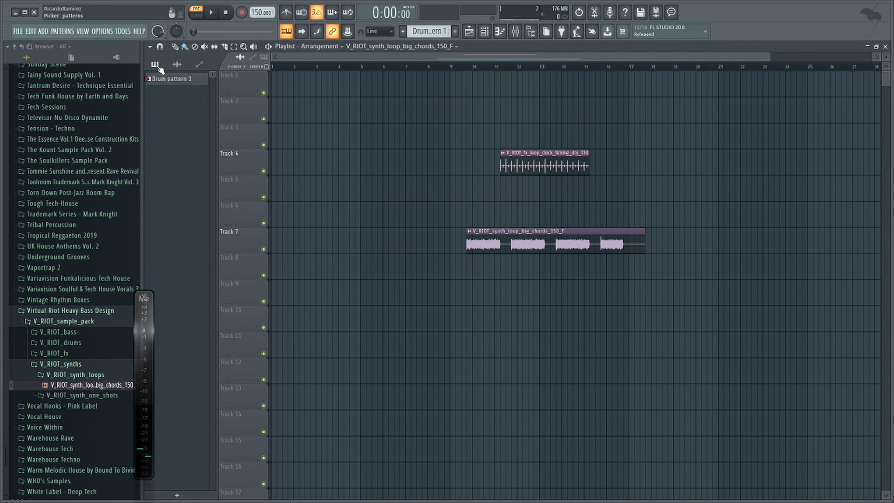
pyautogui.moveTo(325, 88)
pyautogui.mouseDown()
pyautogui.moveTo(344, 90)
pyautogui.moveTo(325, 99)
pyautogui.mouseUp()
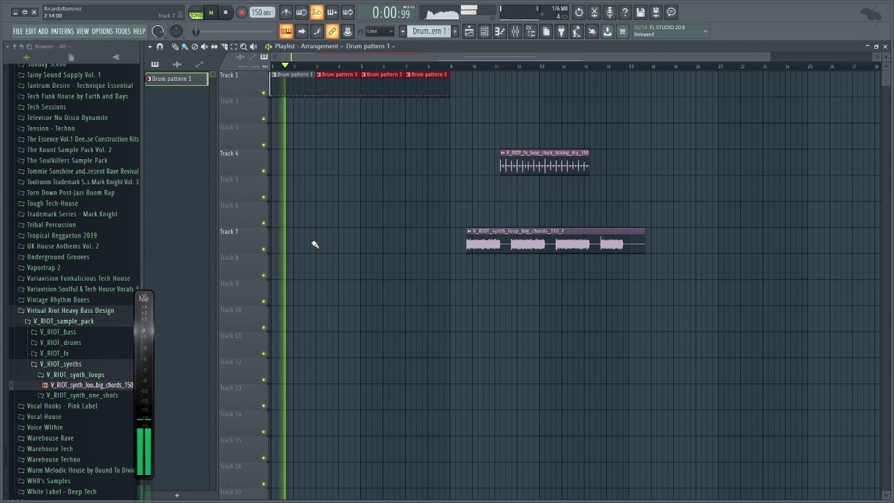
pyautogui.moveTo(522, 240); pyautogui.dragTo(332, 138)
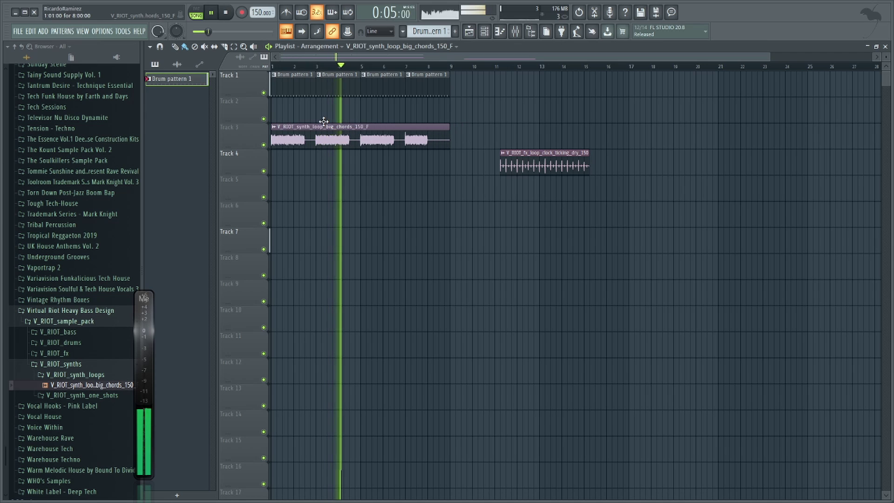
# - Stop playback, move the clock-ticking loop to bar 17 on Track 4, and repeat the chords loop at bar 9 on Track 3
pyautogui.press('space')
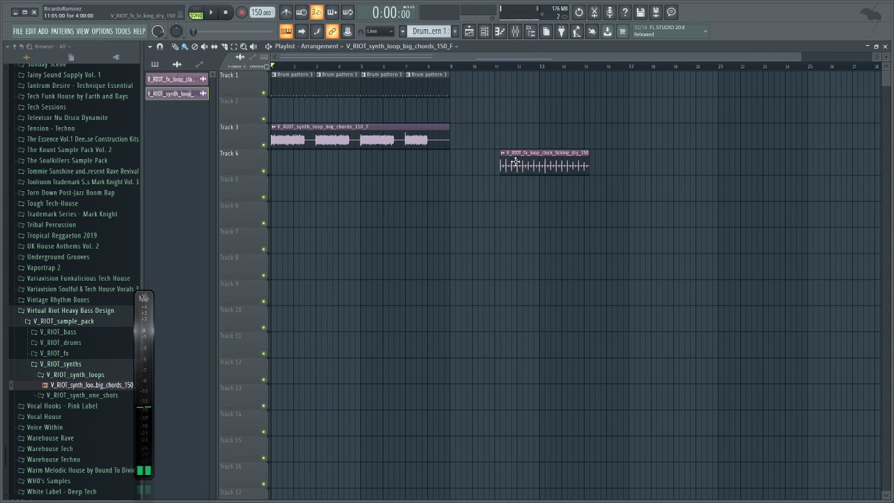
pyautogui.moveTo(516, 162); pyautogui.dragTo(645, 151)
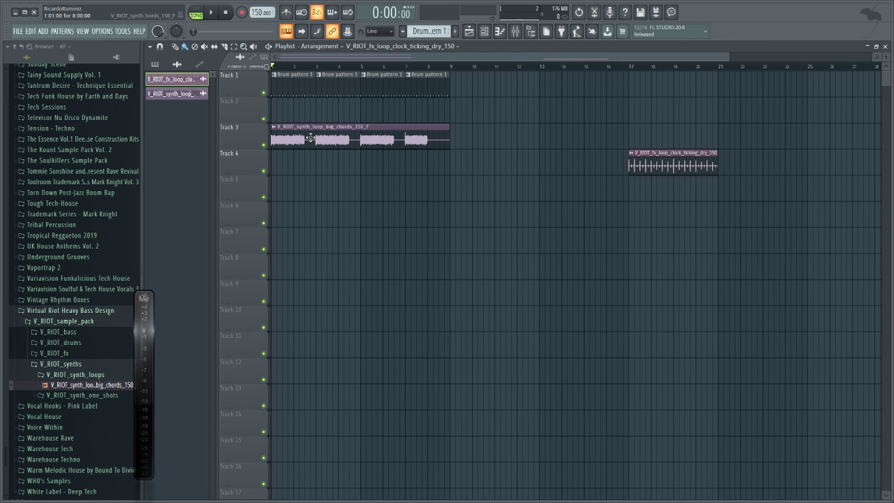
pyautogui.click(455, 143)
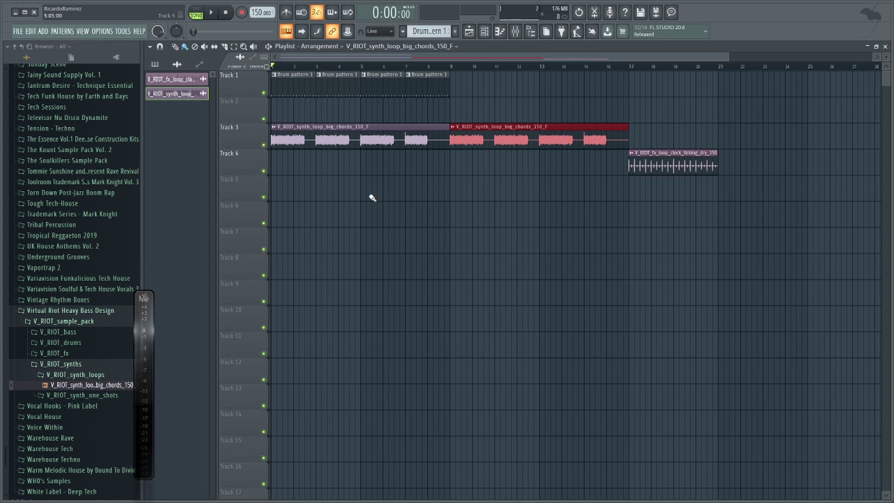
# - Solo Track 3, route the big chords loop's channel to mixer insert 10, and open its channel settings
pyautogui.rightClick(264, 145)
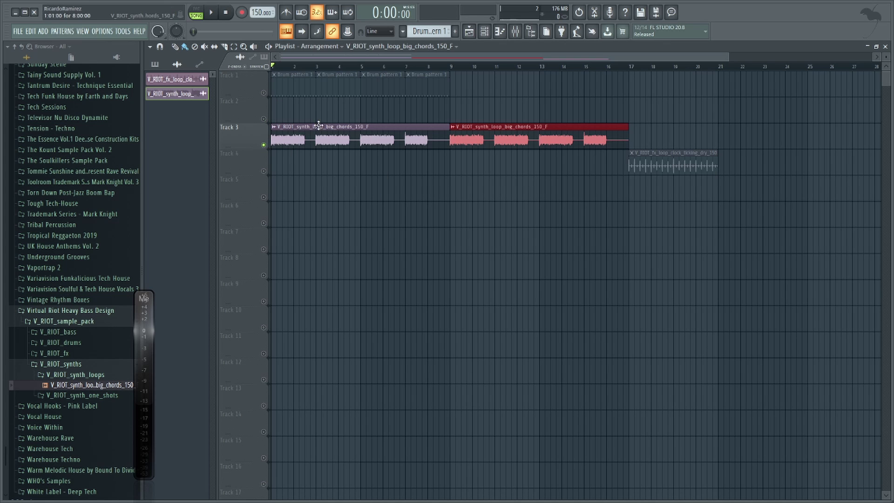
pyautogui.click(303, 135)
pyautogui.click(498, 31)
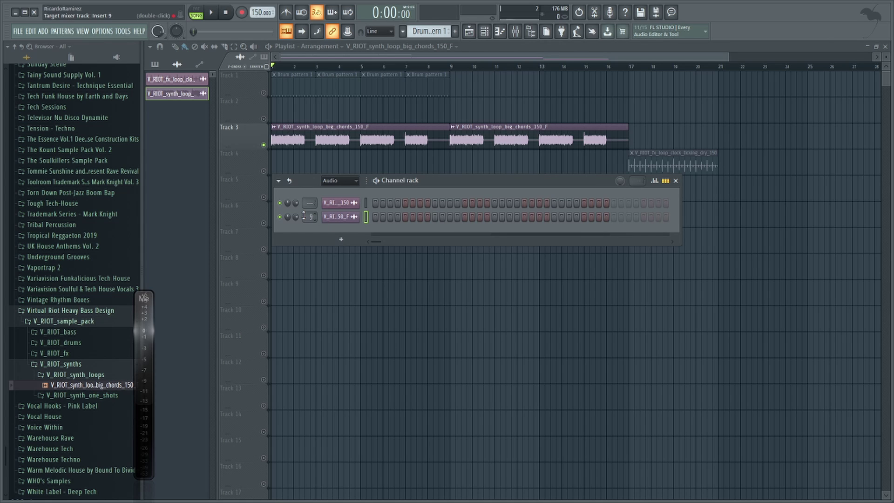
pyautogui.click(330, 218)
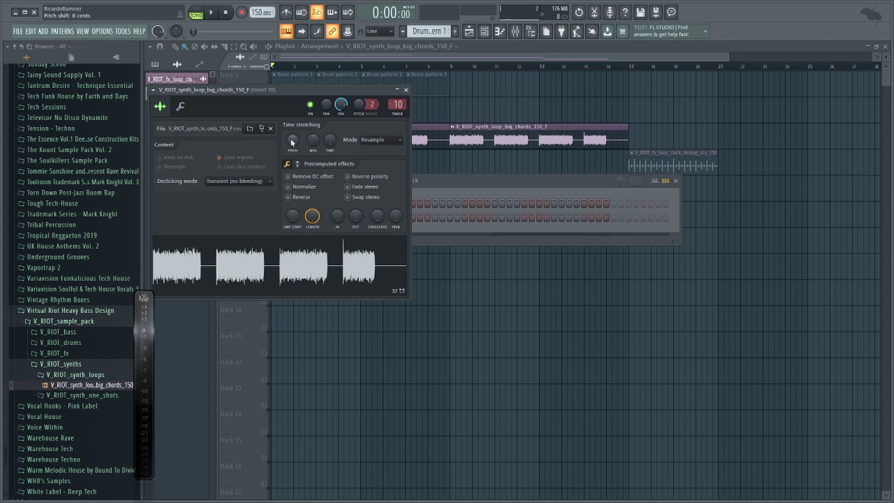
# - Set the chords loop's time-stretching mode to Auto, shift its pitch while auditioning it, and close the channel settings
pyautogui.press('space')
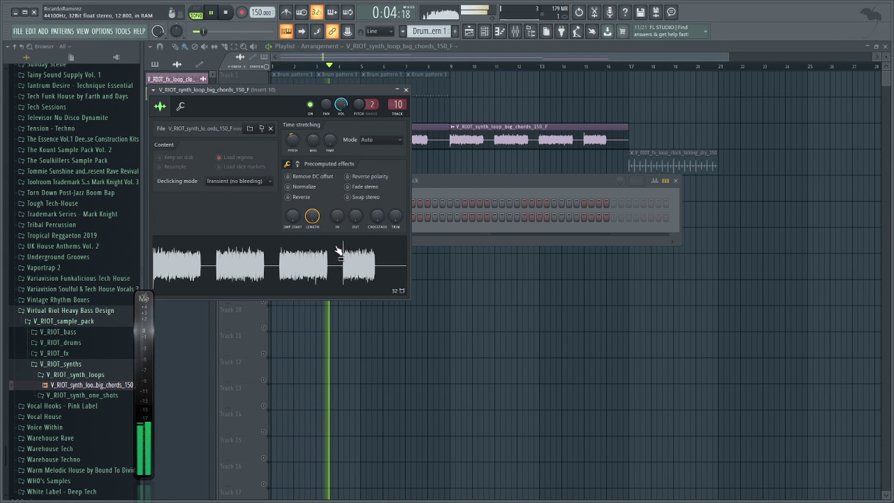
pyautogui.press('space')
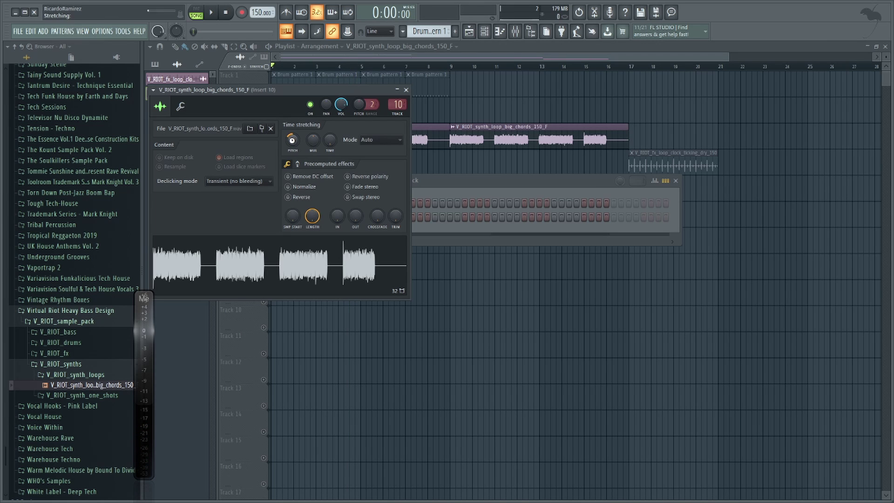
pyautogui.press('space')
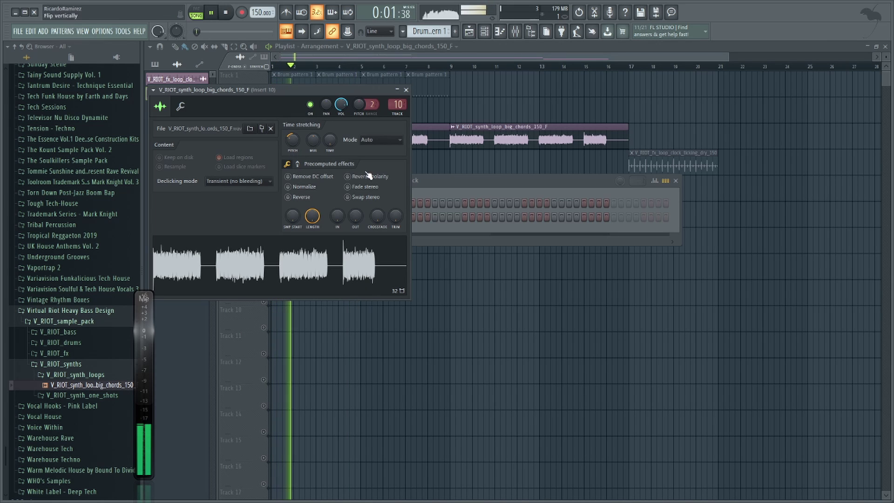
pyautogui.click(368, 137)
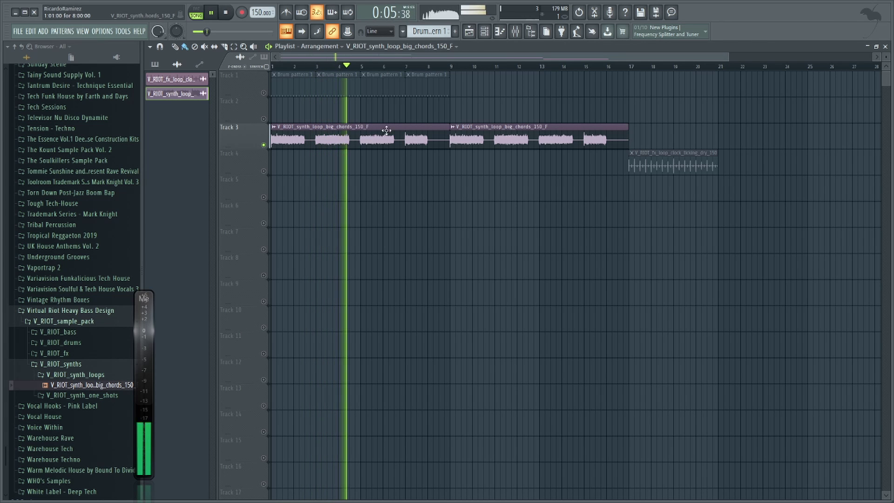
pyautogui.press('space')
# - Rename mixer insert 10 as Chords
pyautogui.press('F9')
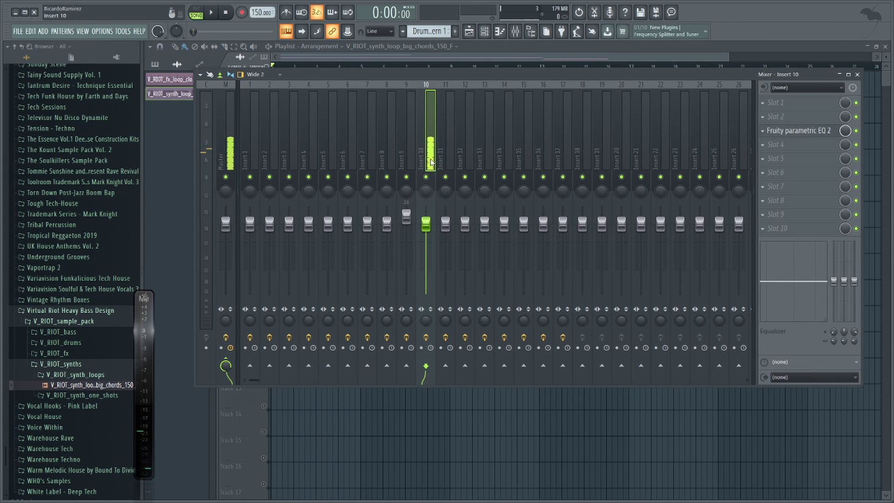
pyautogui.rightClick(431, 162)
pyautogui.click(461, 97)
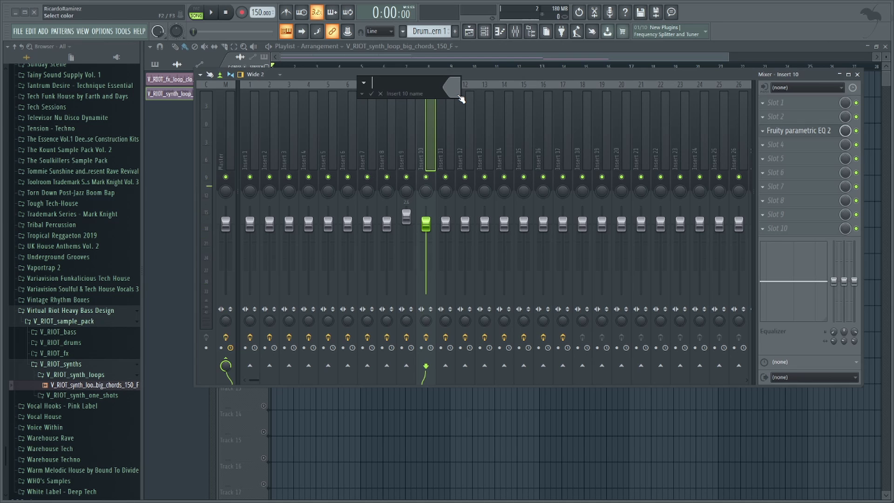
pyautogui.write('Chords')
pyautogui.press('Return')
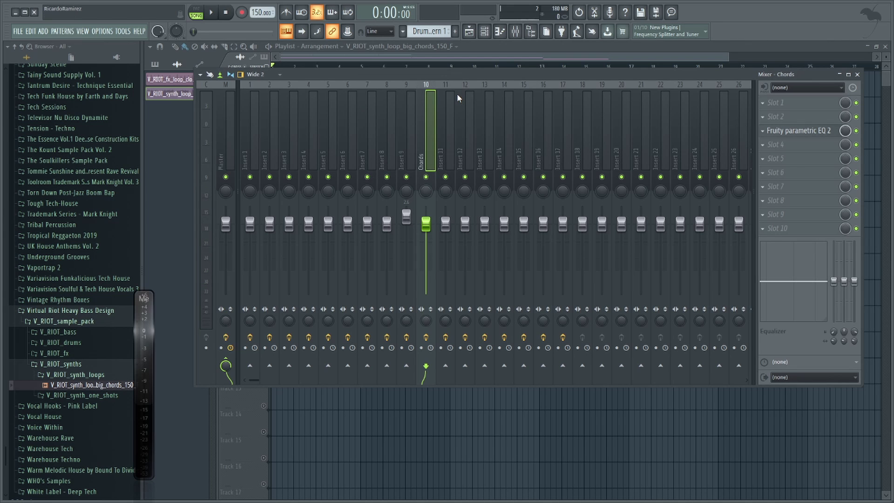
# - Load Fruity Balance in slot 1 of the Chords insert and create an automation clip for its volume
pyautogui.click(766, 104)
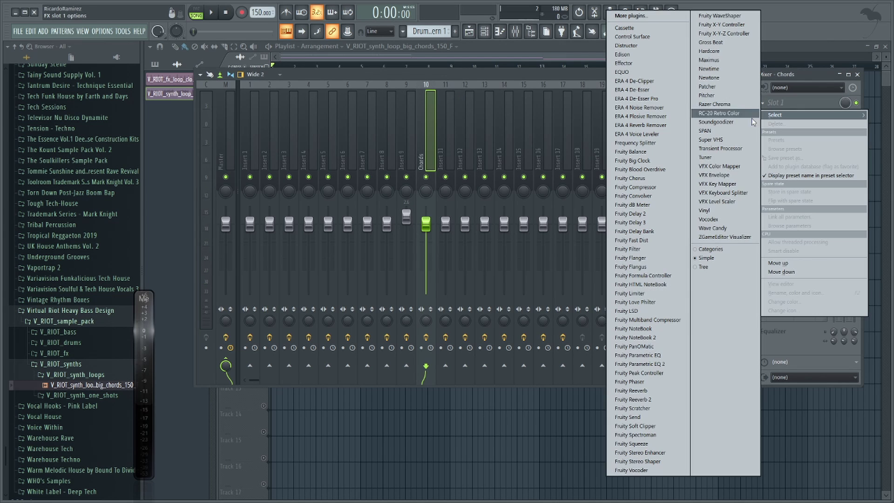
pyautogui.click(640, 152)
pyautogui.rightClick(307, 210)
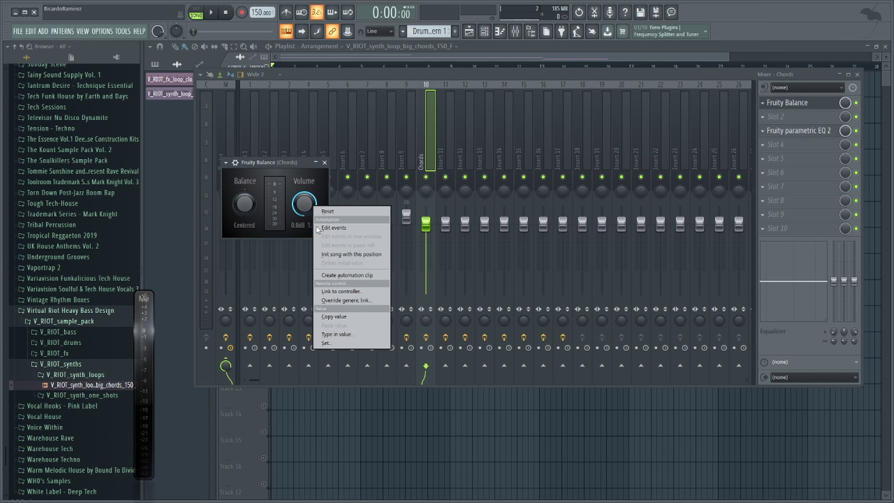
pyautogui.click(345, 274)
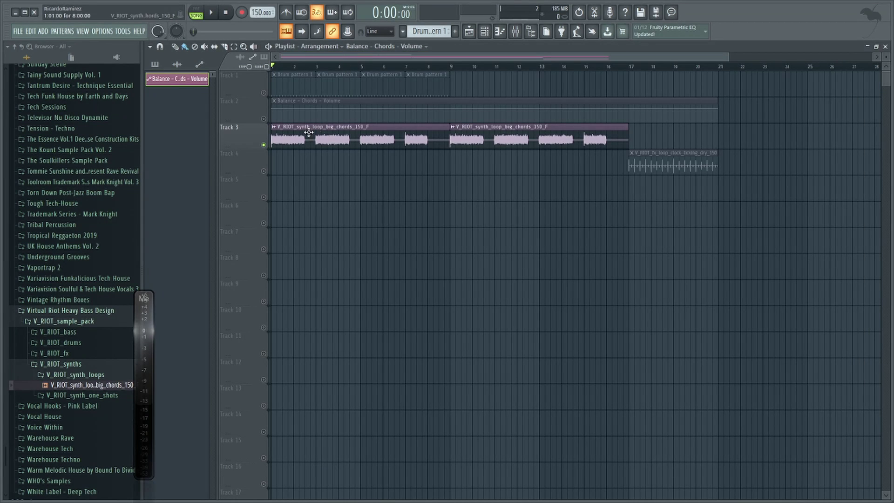
# - Unsolo Track 3, lower the start point of the Chords volume automation to the minimum, and add a control point at bar 9
pyautogui.rightClick(265, 147)
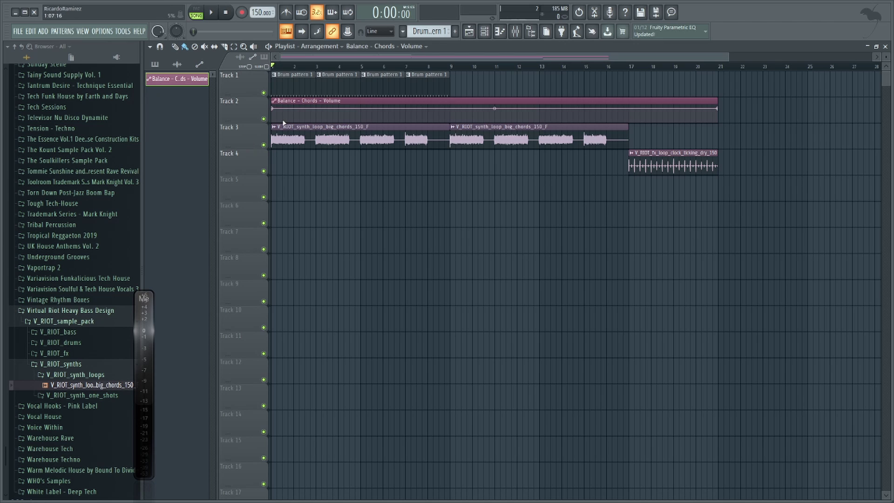
pyautogui.moveTo(274, 109); pyautogui.dragTo(368, 160)
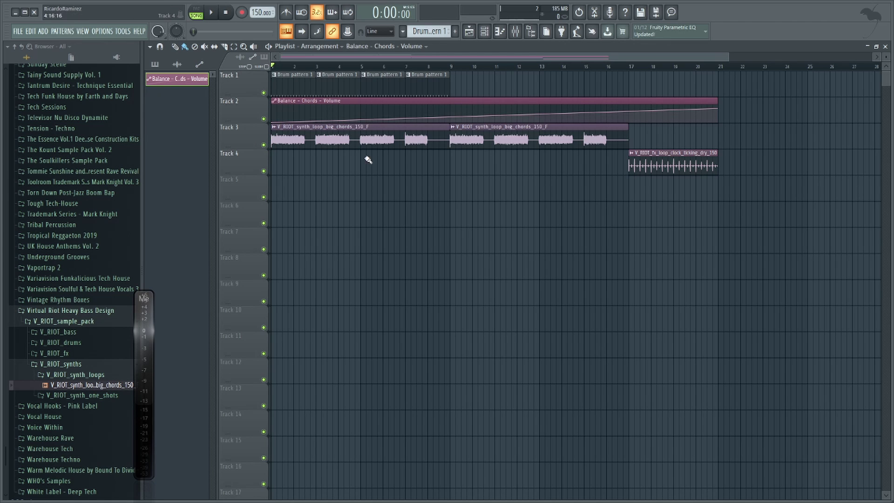
pyautogui.rightClick(451, 112)
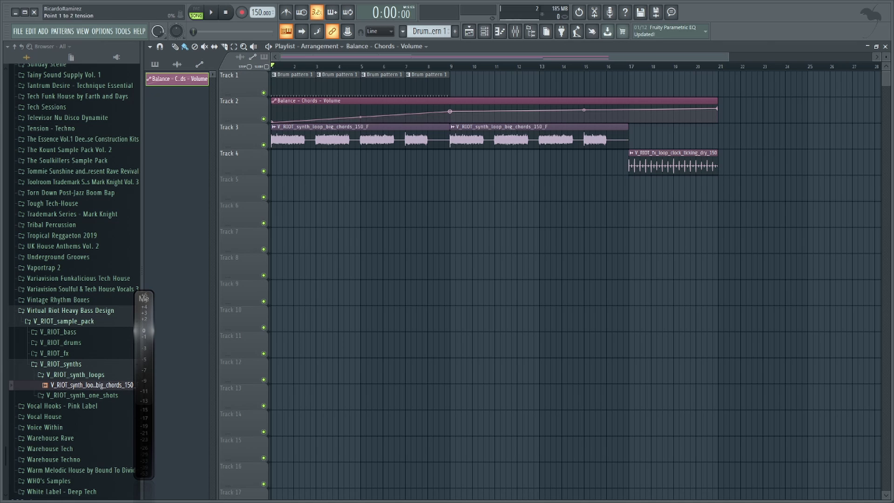
# - Play the arrangement and lay four clock-ticking loop clips end to end on Track 4 from bar 9 to bar 25
pyautogui.press('space')
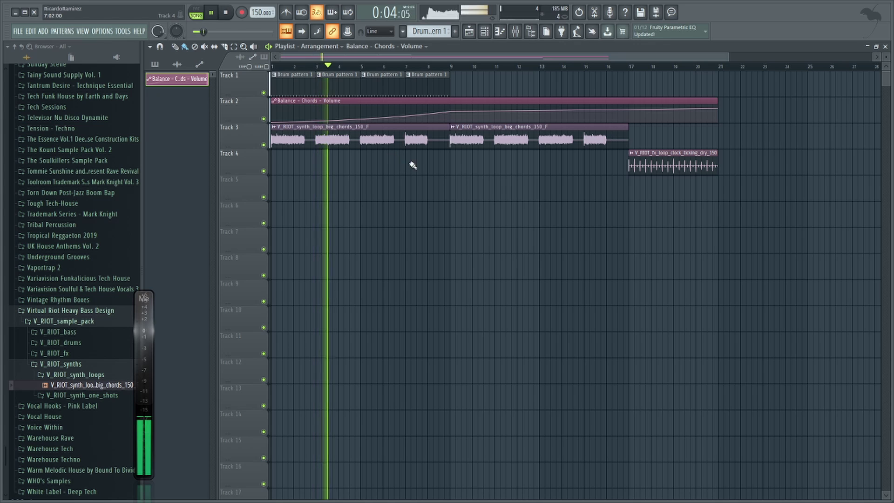
pyautogui.moveTo(692, 164)
pyautogui.mouseDown()
pyautogui.moveTo(513, 164)
pyautogui.moveTo(727, 174)
pyautogui.mouseUp()
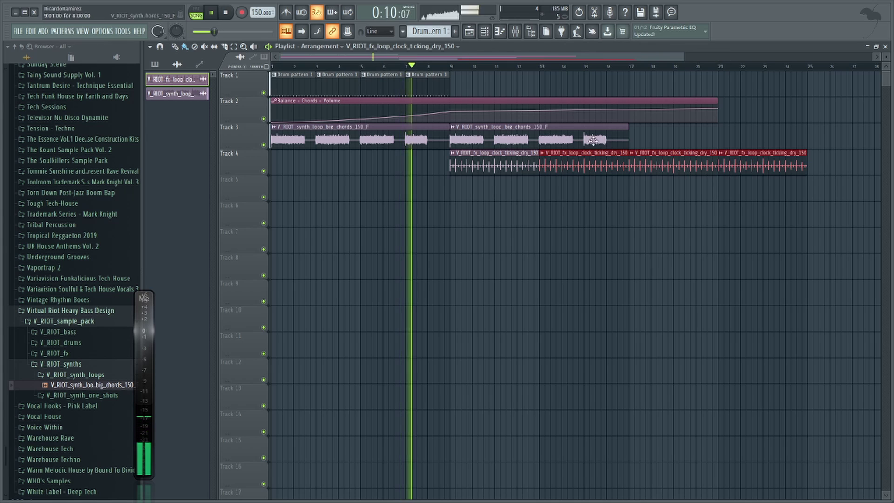
pyautogui.click(627, 141)
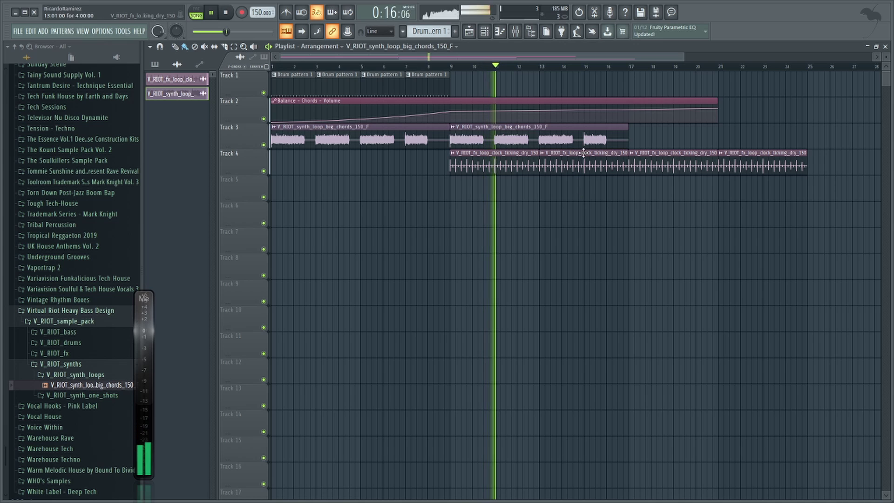
# - Add another big_chords loop clip on Track 3 at bar 17 and play the arrangement through it
pyautogui.click(630, 138)
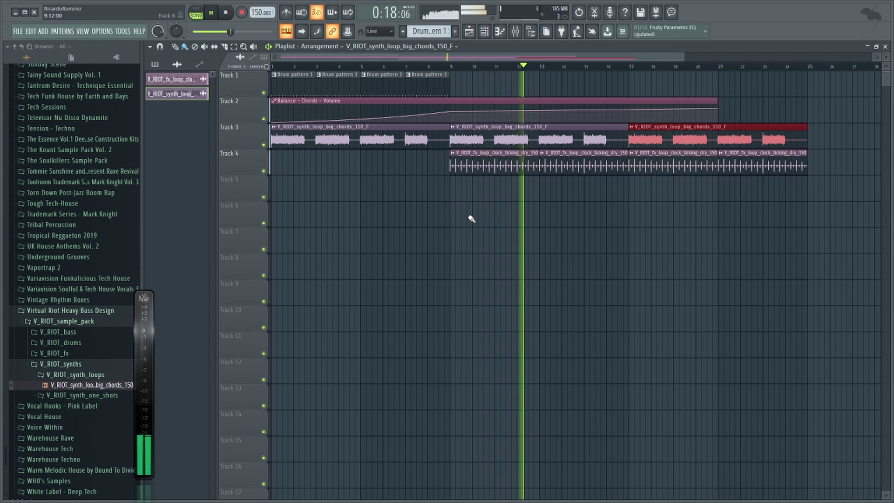
pyautogui.moveTo(370, 58); pyautogui.dragTo(459, 56)
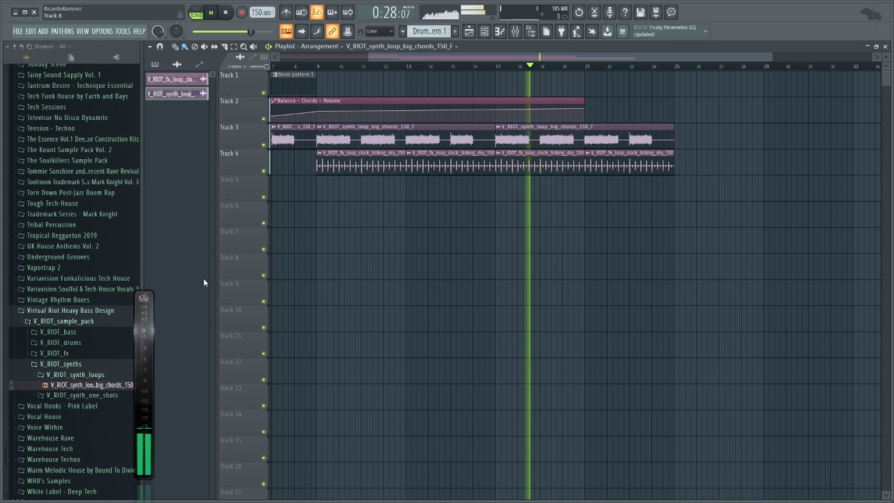
pyautogui.press('space')
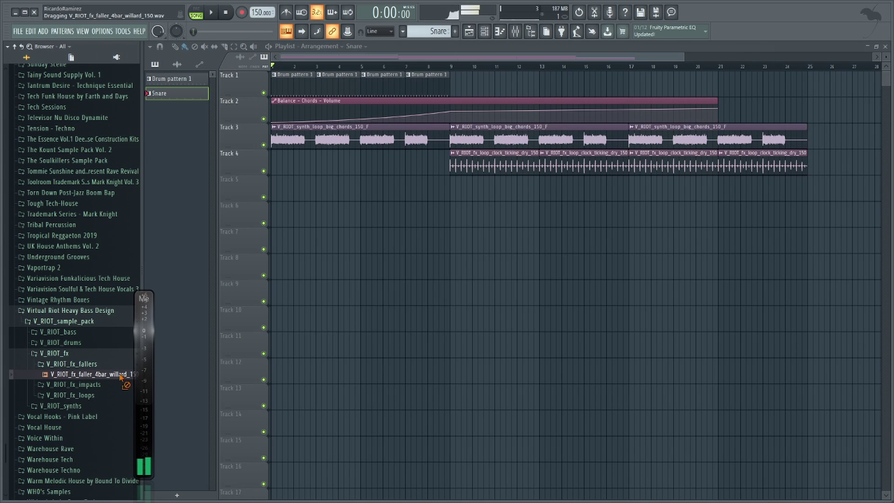
# - Place the 4bar_willard faller on Track 7 at bar 9, route its channel to mixer insert 11, and delete the surplus faller copy
pyautogui.moveTo(91, 374); pyautogui.dragTo(469, 243)
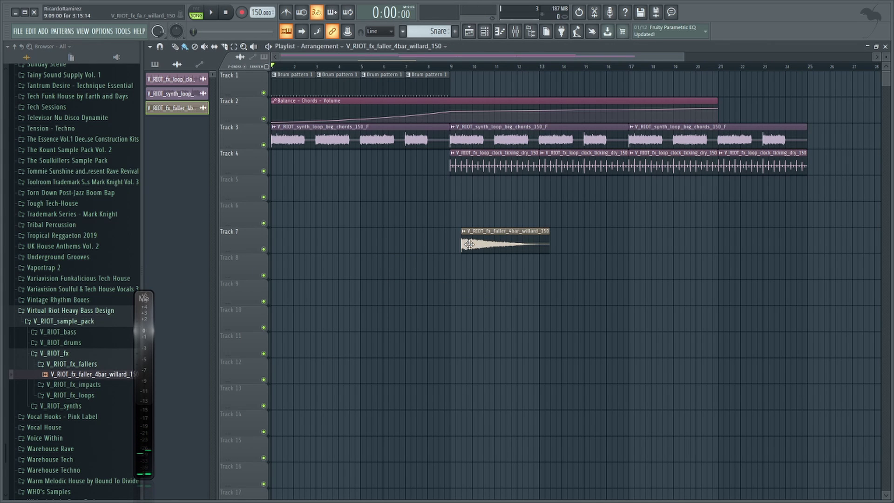
pyautogui.press('F6')
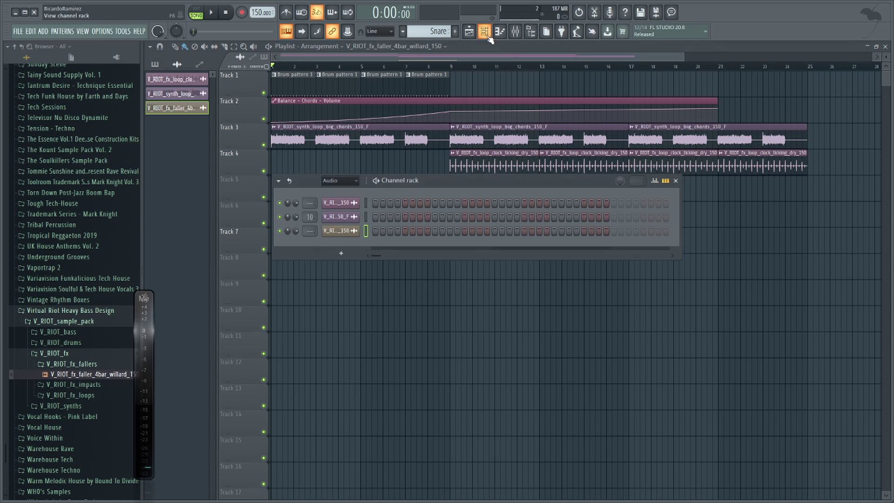
pyautogui.rightClick(340, 246)
pyautogui.click(376, 343)
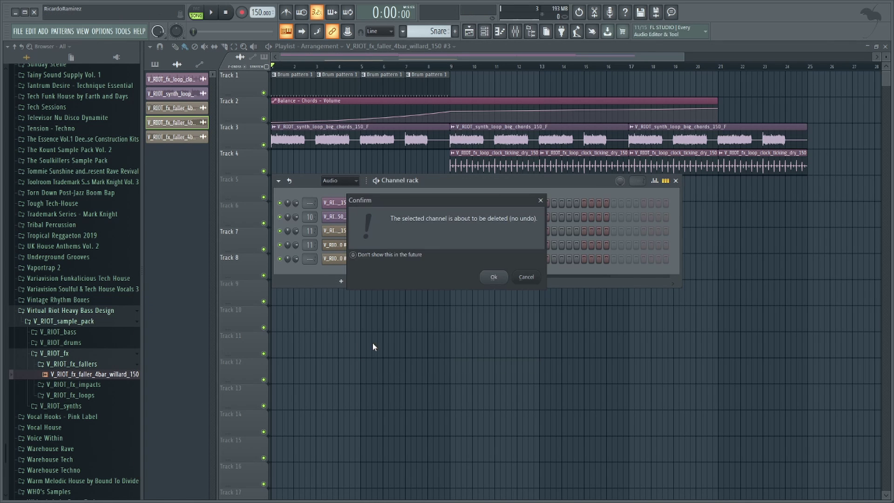
pyautogui.click(493, 277)
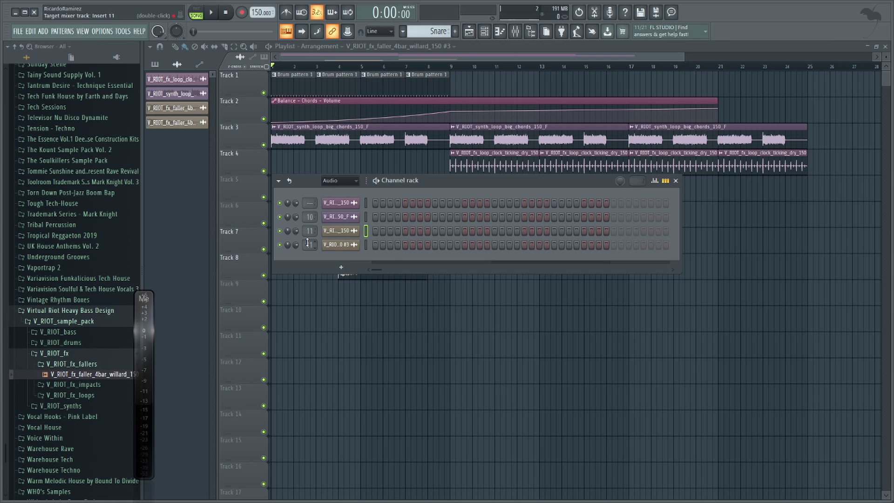
pyautogui.press('F6')
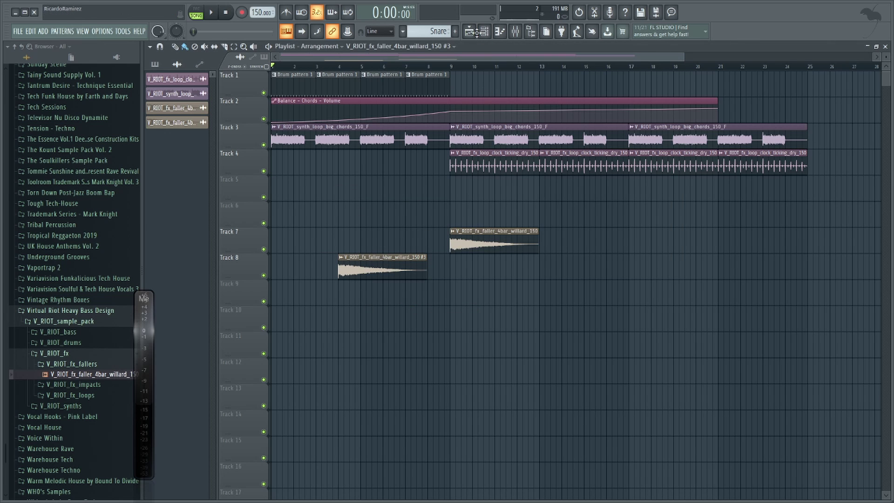
# - Reverse the second faller channel's sample and place its clip on Track 7 at bar 5, leading into the forward faller
pyautogui.click(478, 32)
pyautogui.click(340, 248)
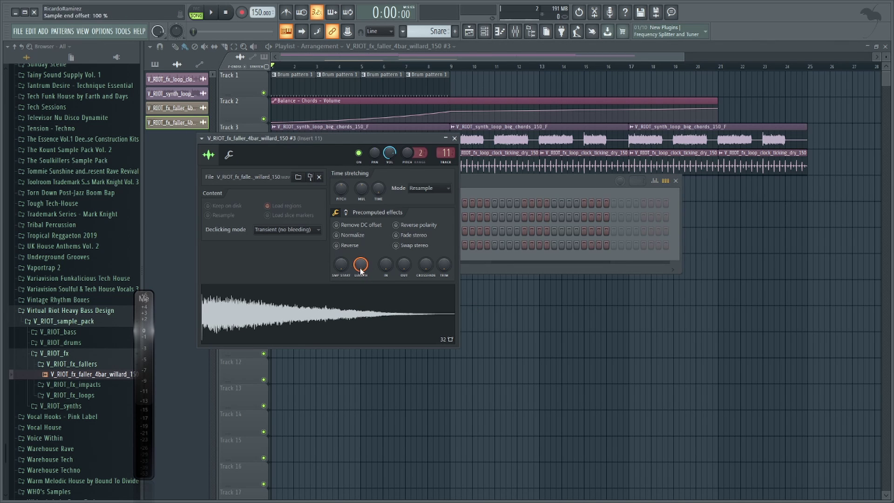
pyautogui.click(534, 323)
pyautogui.moveTo(388, 265); pyautogui.dragTo(434, 234)
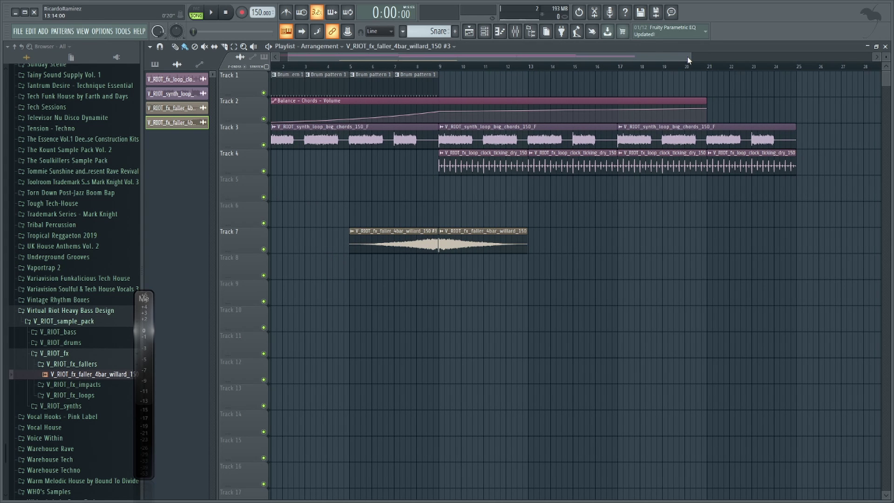
# - Trim the quiet gap off the reversed faller and join both faller clips near bar 9 on Track 7 using 1/6 step snap
pyautogui.moveTo(683, 57); pyautogui.dragTo(466, 57)
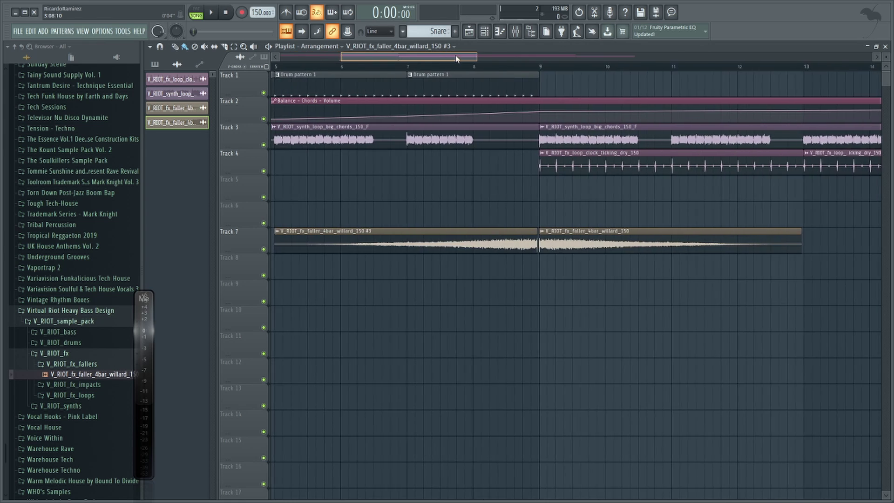
pyautogui.moveTo(513, 248); pyautogui.dragTo(522, 246)
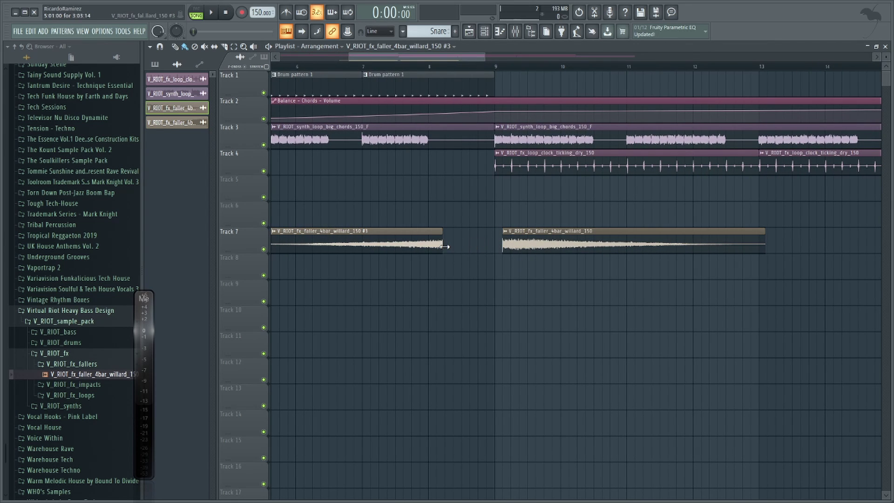
pyautogui.moveTo(467, 247); pyautogui.dragTo(458, 247)
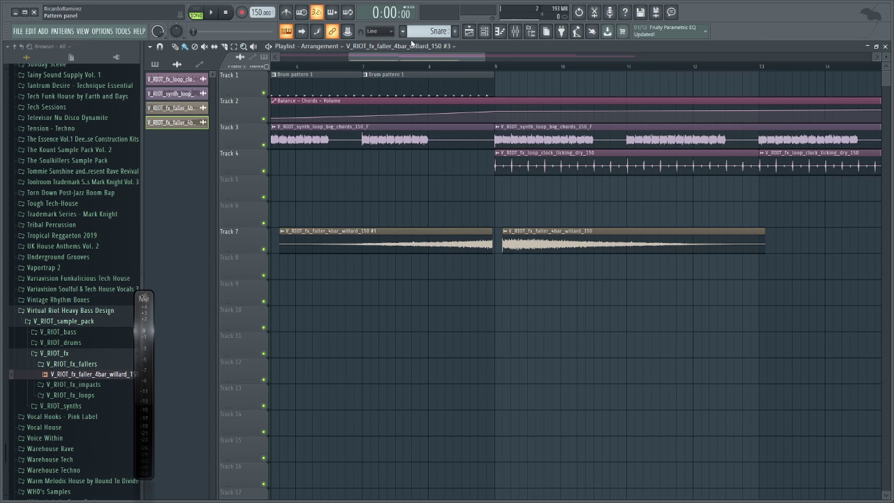
pyautogui.click(383, 32)
pyautogui.click(377, 71)
pyautogui.moveTo(513, 242); pyautogui.dragTo(485, 242)
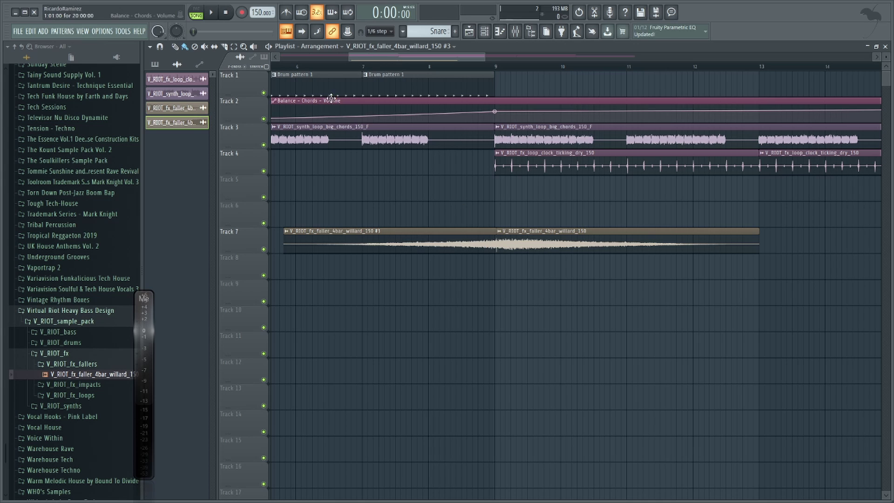
# - Play the faller transition from before bar 6 and set the snap back to Line
pyautogui.click(283, 69)
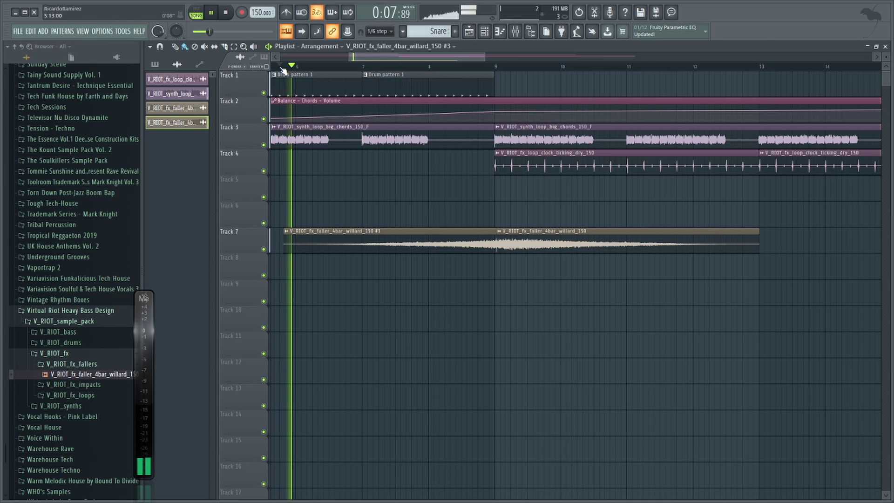
pyautogui.click(380, 31)
pyautogui.click(377, 42)
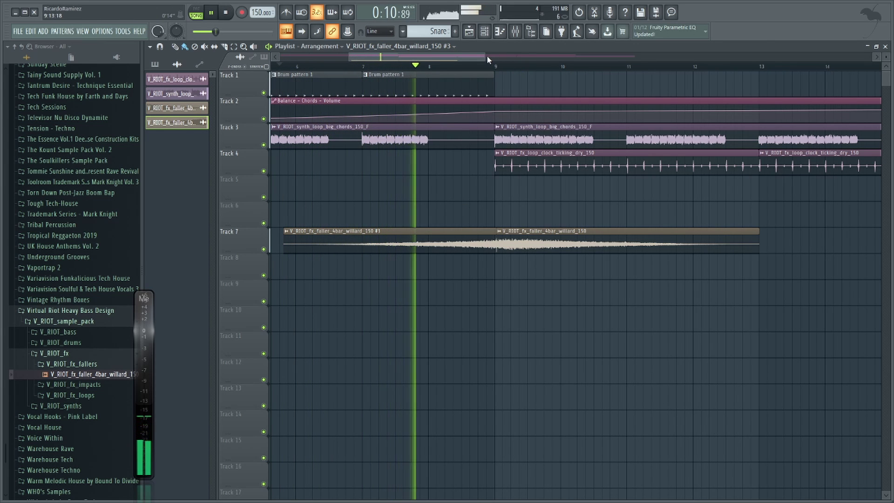
pyautogui.moveTo(487, 55); pyautogui.dragTo(442, 58)
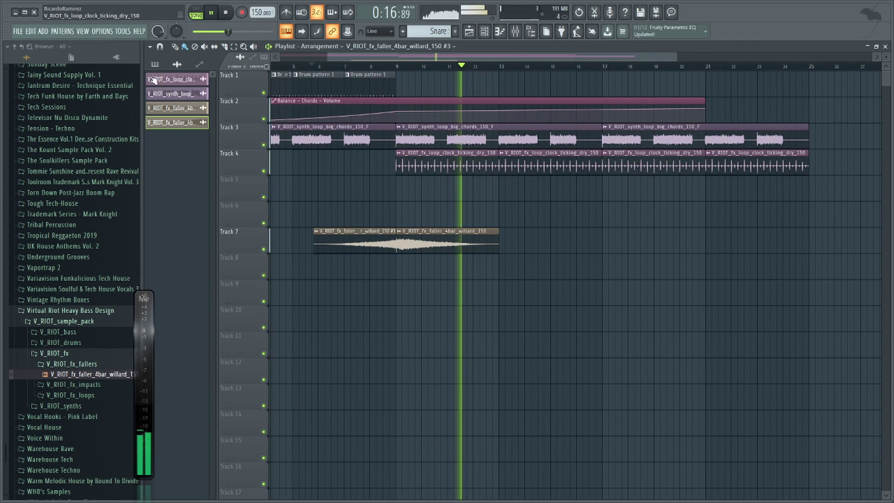
# - Lay Snare pattern clips end to end on Track 1 from bar 15 to bar 25, then stop playback
pyautogui.click(160, 68)
pyautogui.click(161, 93)
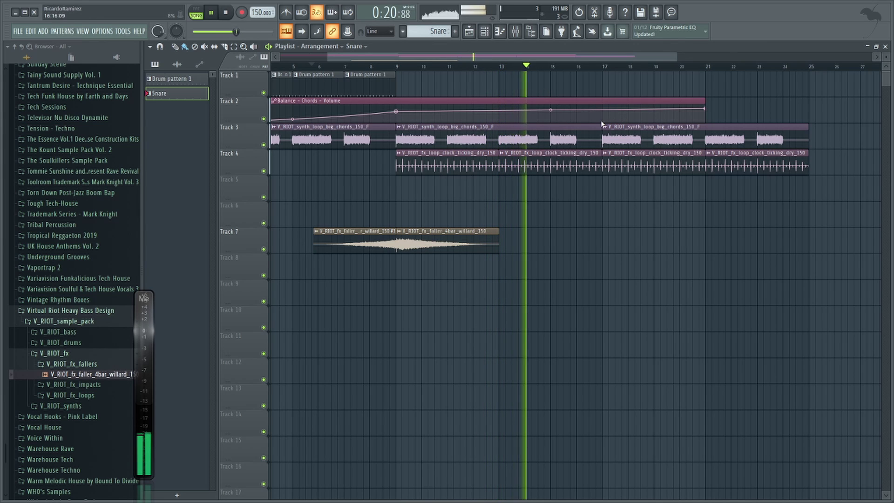
pyautogui.moveTo(558, 96)
pyautogui.mouseDown()
pyautogui.moveTo(772, 99)
pyautogui.moveTo(725, 248)
pyautogui.mouseUp()
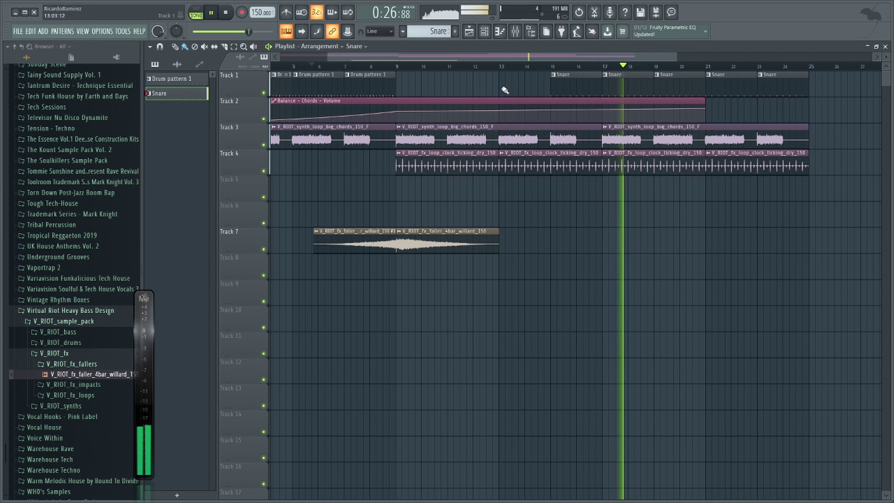
pyautogui.press('space')
# - Show all channels in the channel rack and remove the snare hits on steps 9 and 17 of the Snare pattern
pyautogui.click(485, 32)
pyautogui.click(342, 181)
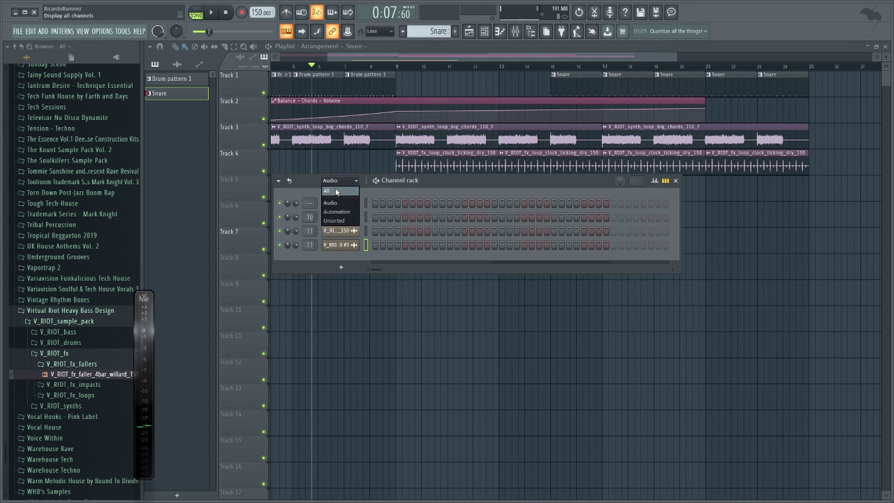
pyautogui.click(334, 189)
pyautogui.click(436, 262)
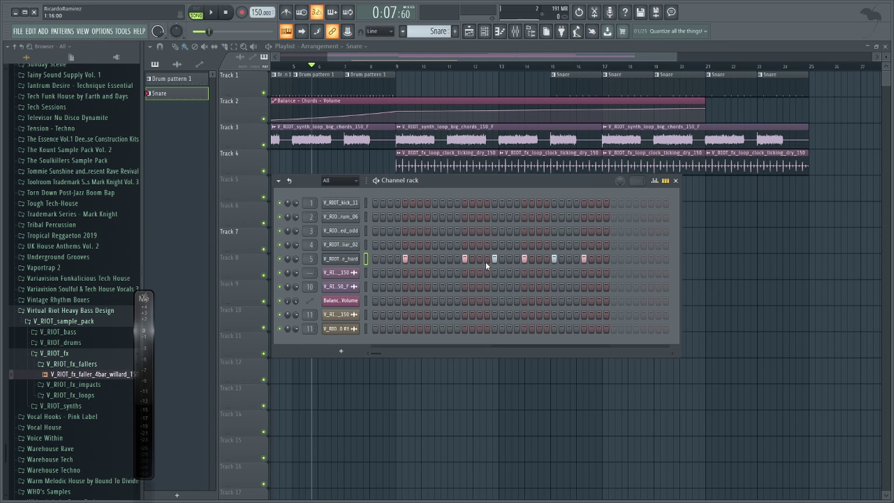
pyautogui.click(495, 260)
# - Play the snare build-up from before bar 15 and fill bars 23 to 25 of Track 3 with two one-bar chord slices
pyautogui.click(544, 68)
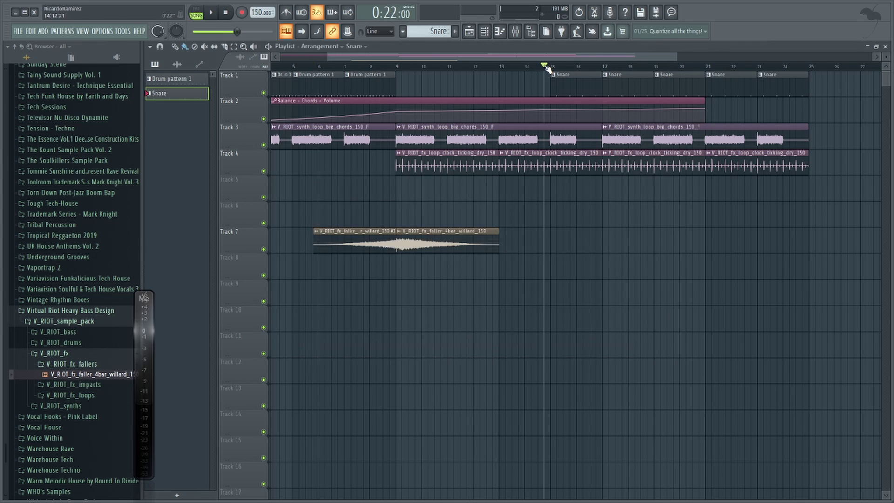
pyautogui.press('space')
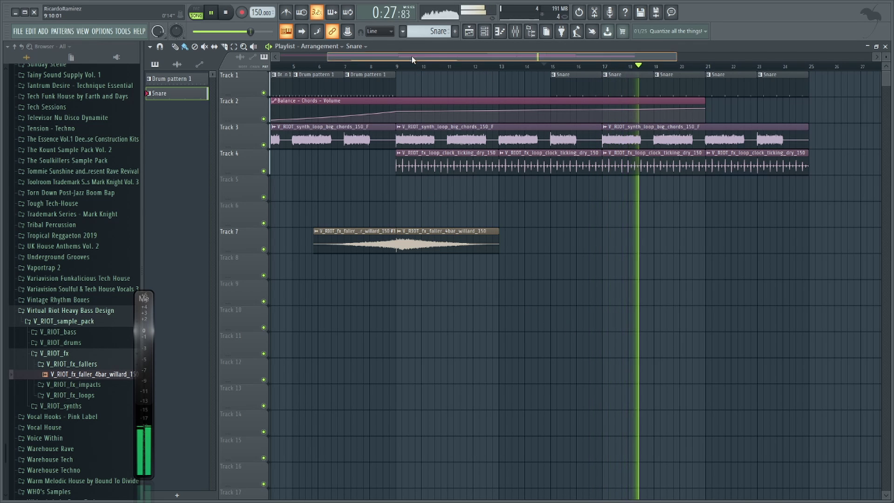
pyautogui.hscroll(7, 506, 63)
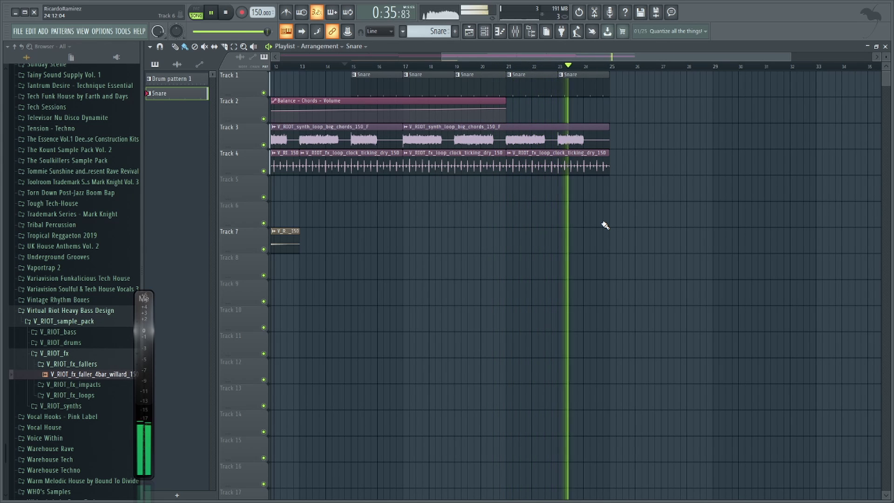
pyautogui.press('space')
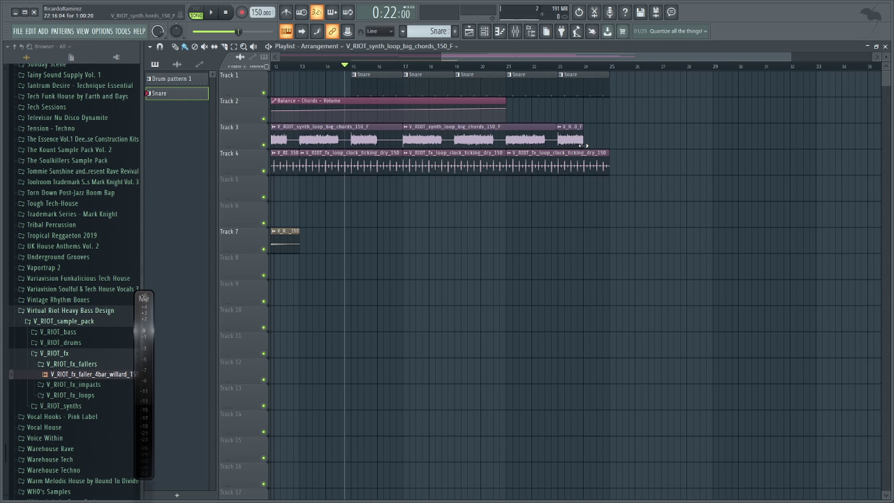
pyautogui.click(579, 142)
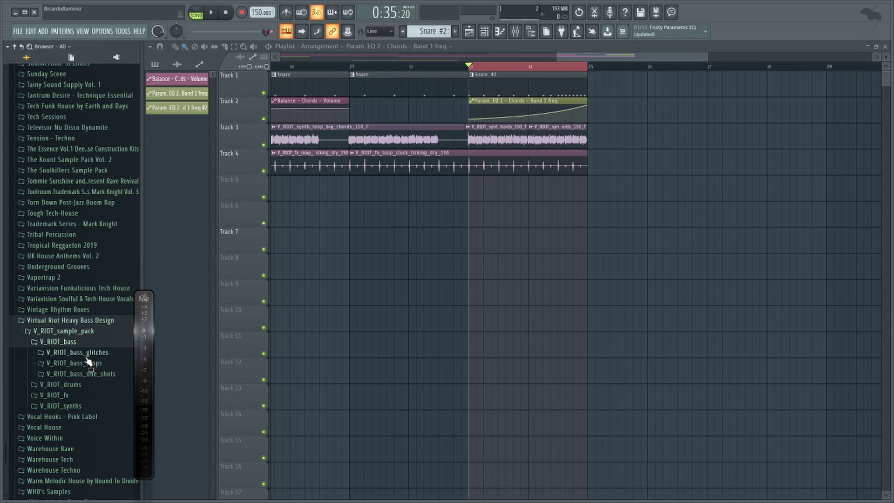
# - Place two V_RIOT_bass_glitch_riddim clips in succession on Track 5 starting at bar 25
pyautogui.click(82, 354)
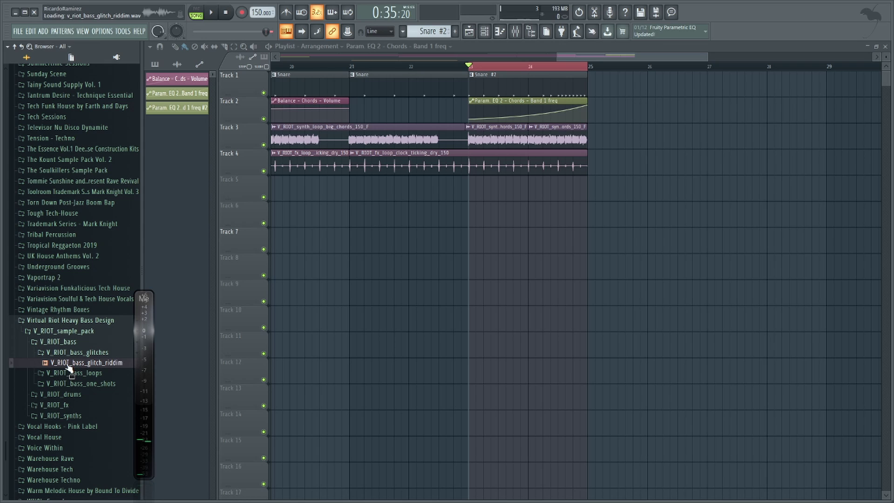
pyautogui.moveTo(591, 193); pyautogui.dragTo(591, 192)
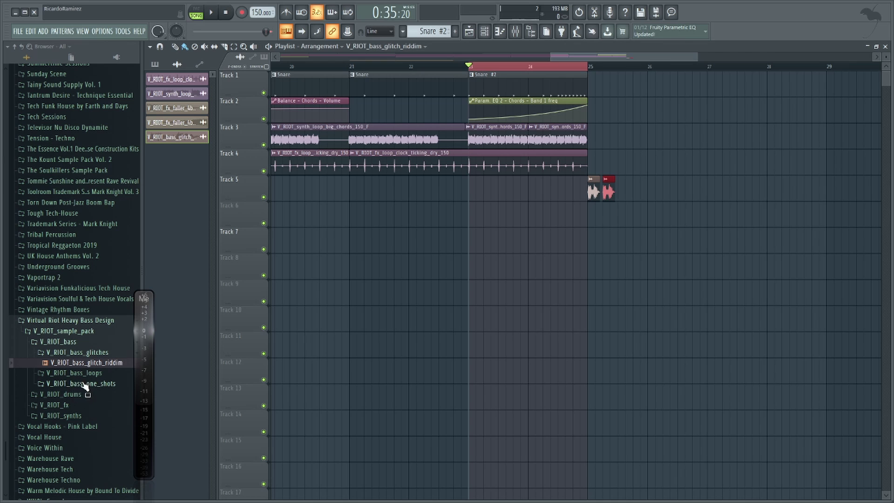
pyautogui.click(95, 353)
# - Preview the V_RIOT bass loops and bass one-shots, and play the arrangement from bar 23 into the glitch clips
pyautogui.click(94, 365)
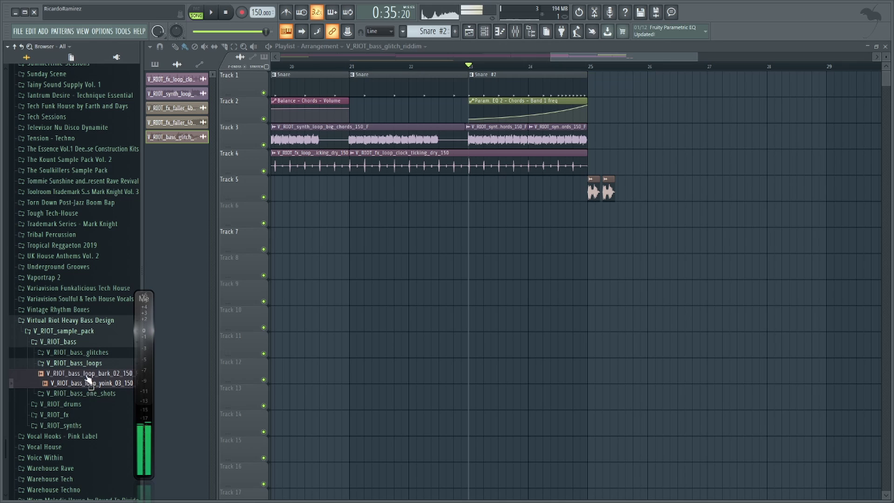
pyautogui.click(88, 364)
pyautogui.click(93, 374)
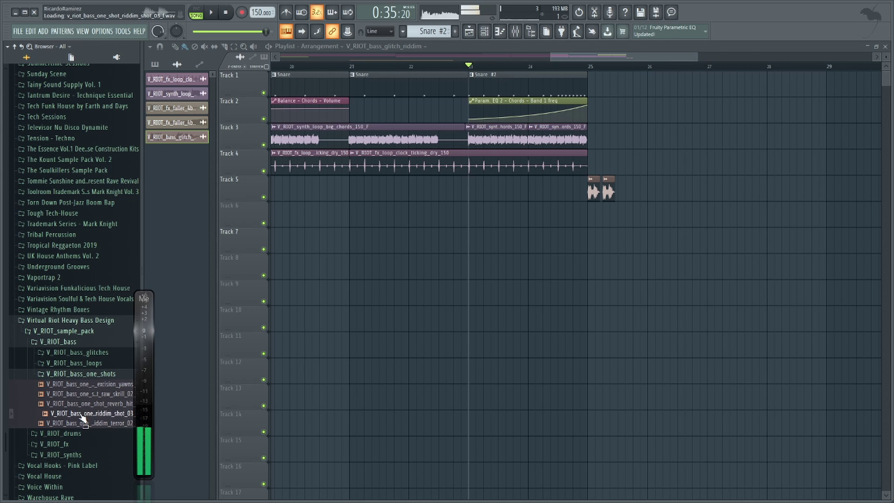
pyautogui.press('space')
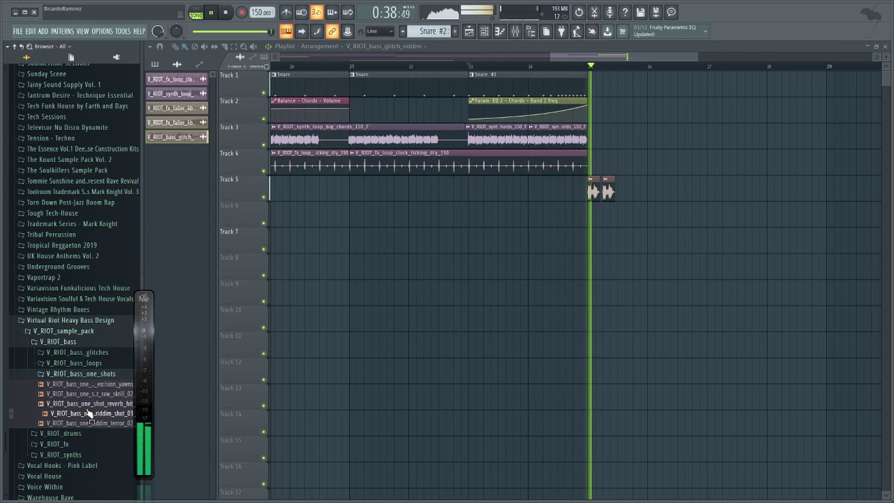
pyautogui.press('space')
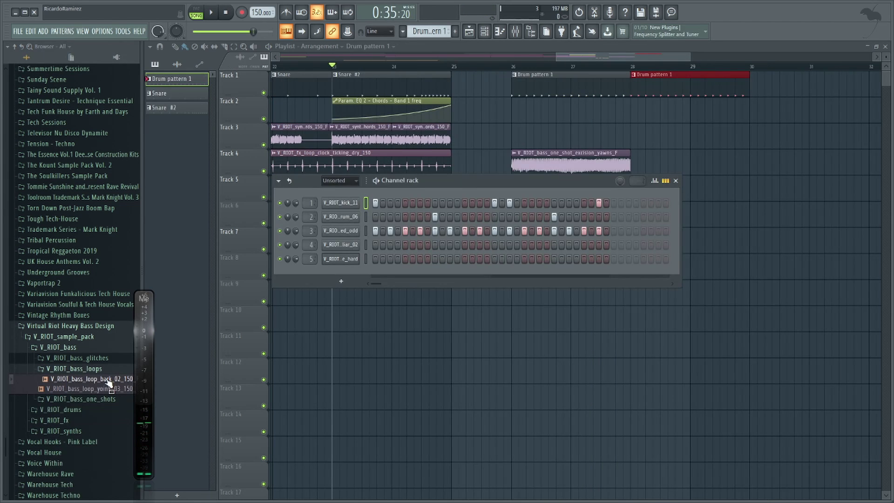
# - Place the V_RIOT_bass_loop_bark_02_150 clip on Track 4 at bar 28, duplicate Drum pattern 1 to bar 30, and play the drop
pyautogui.moveTo(202, 370); pyautogui.dragTo(658, 159)
pyautogui.press('space')
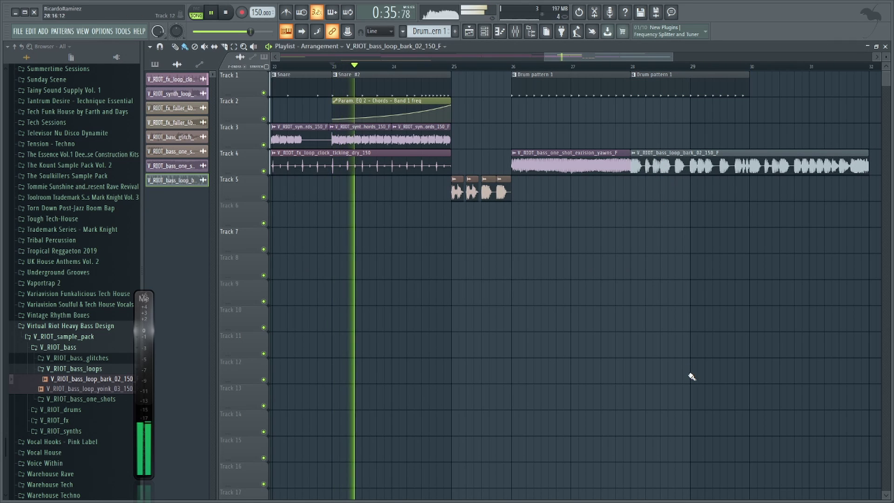
pyautogui.click(654, 85)
pyautogui.hotkey('ctrl', 'b')
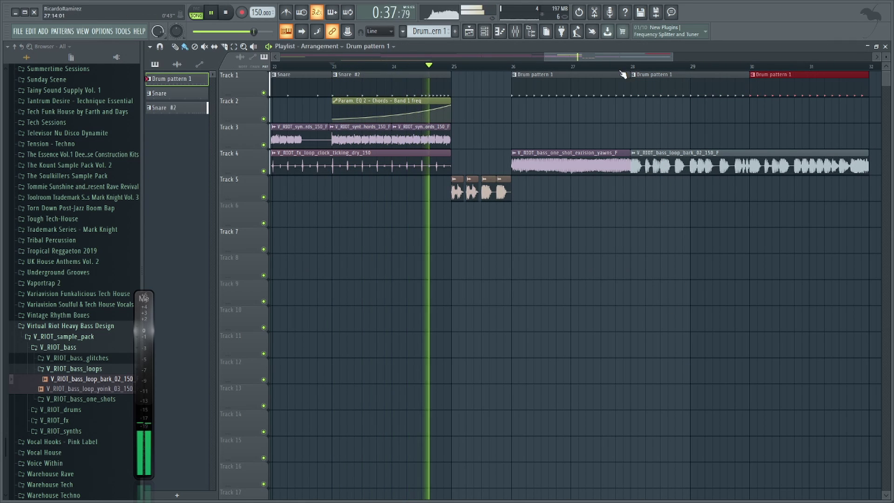
pyautogui.moveTo(644, 55); pyautogui.dragTo(655, 57)
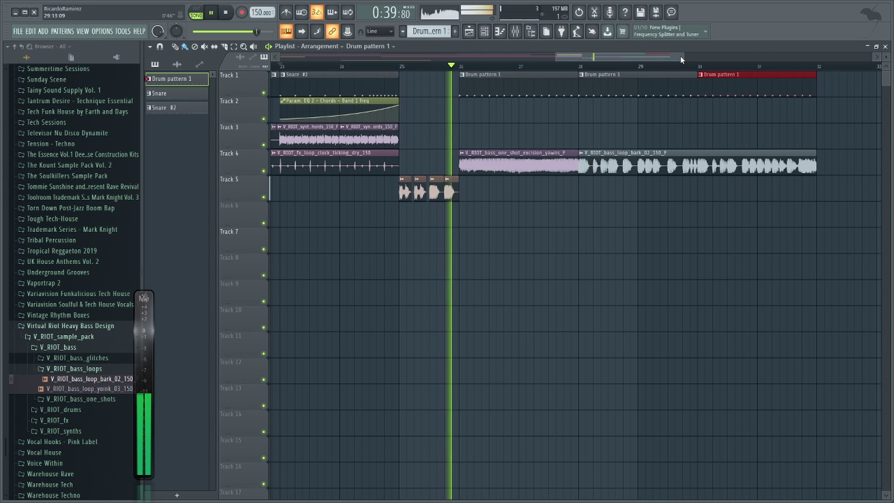